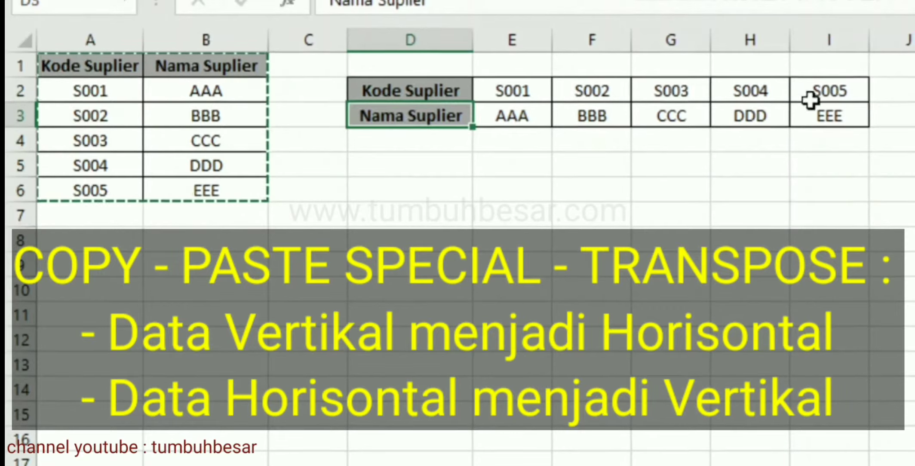
# Compare the transposed supplier table in D2:I3 with the original table in A1:B6, including the header formatting.
pyautogui.click(515, 91)
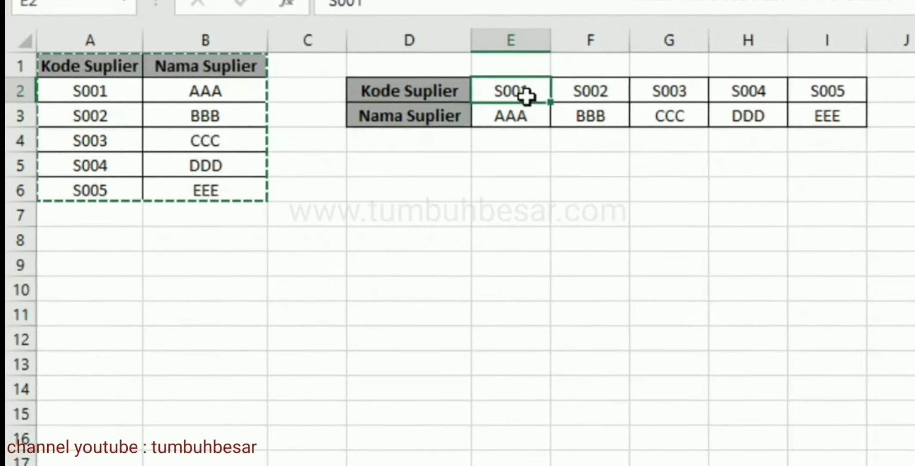
pyautogui.click(840, 91)
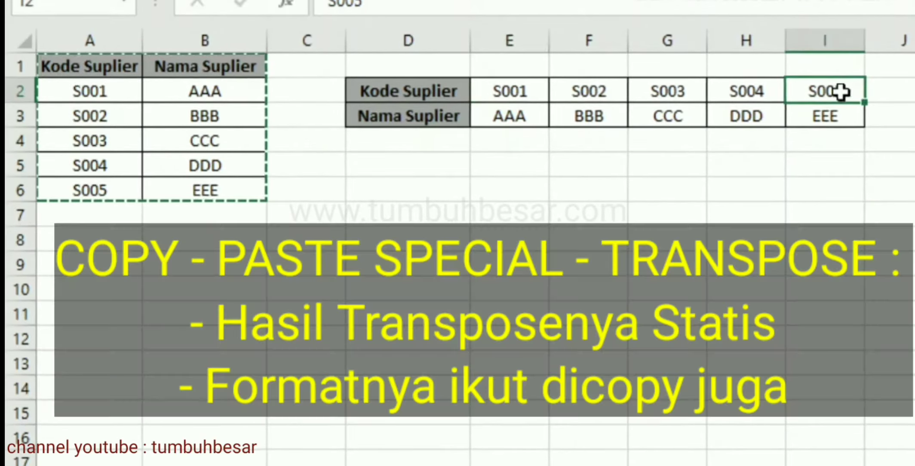
pyautogui.click(791, 163)
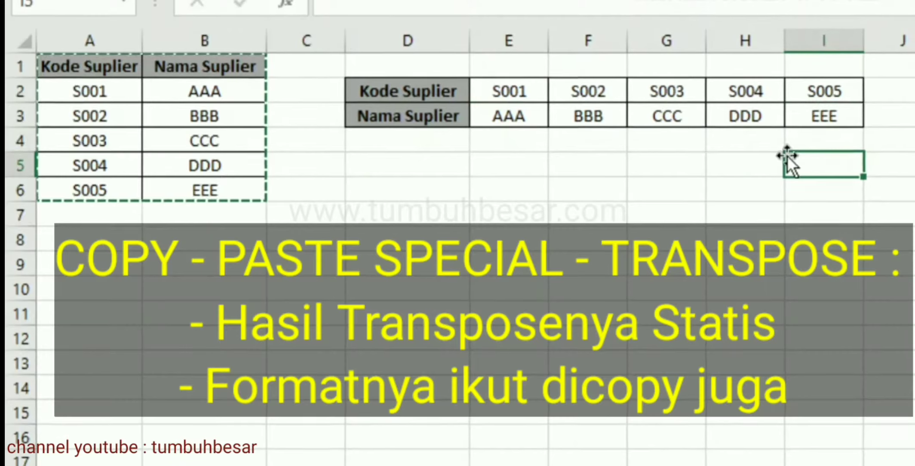
pyautogui.click(205, 69)
pyautogui.click(427, 95)
pyautogui.click(578, 141)
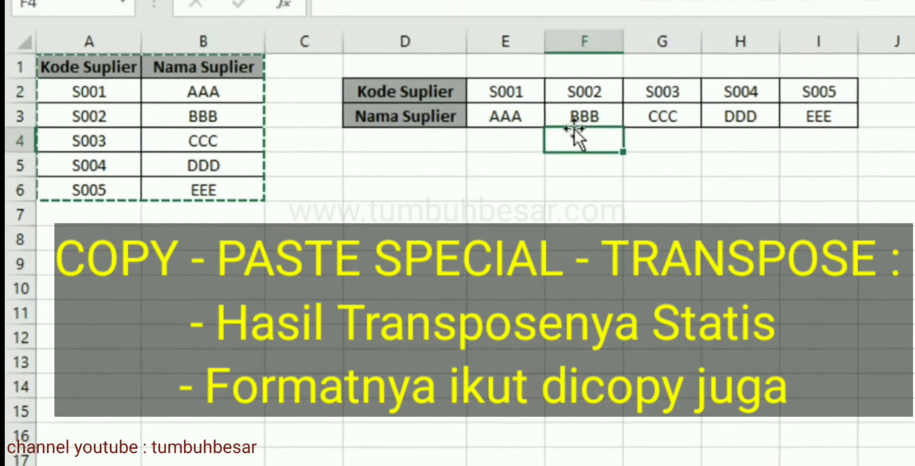
pyautogui.click(400, 96)
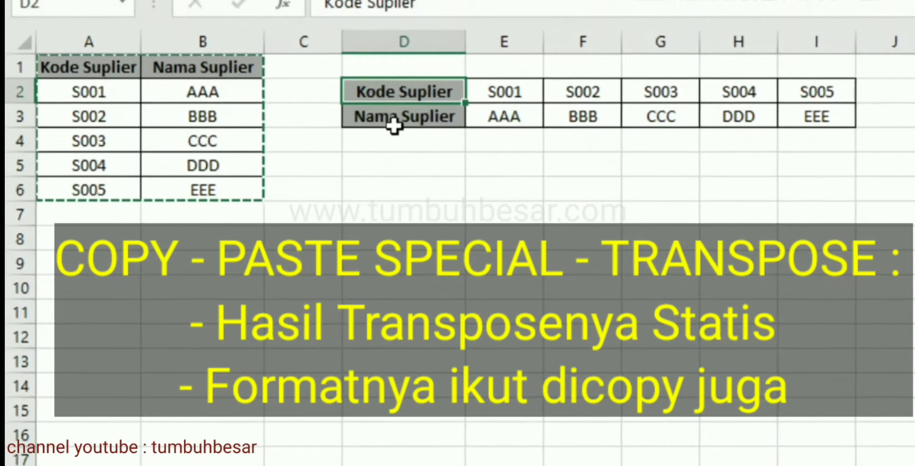
pyautogui.click(394, 124)
pyautogui.click(407, 90)
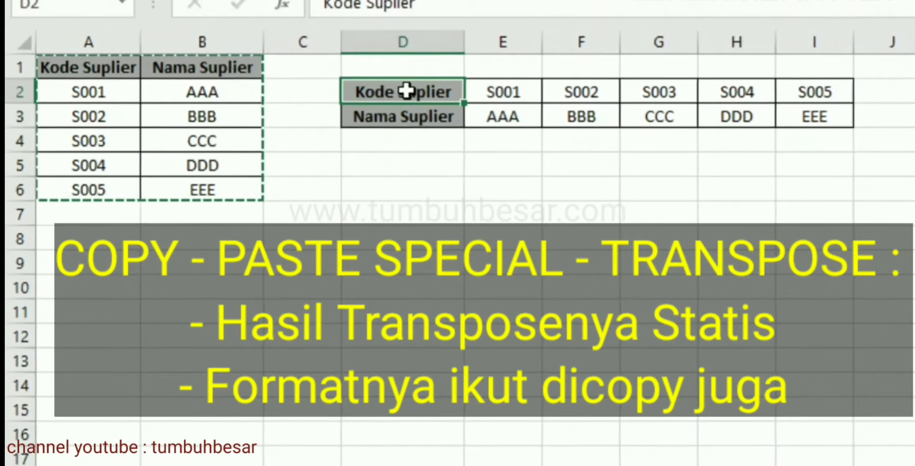
pyautogui.click(399, 114)
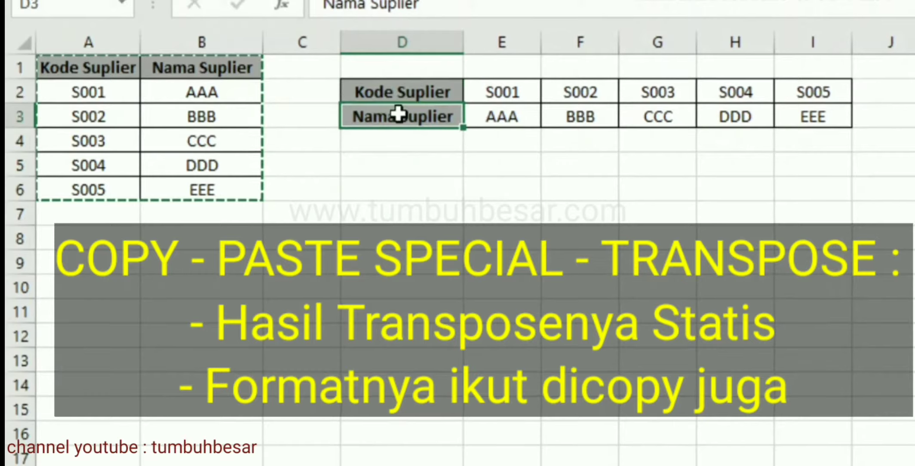
pyautogui.click(400, 92)
pyautogui.click(389, 123)
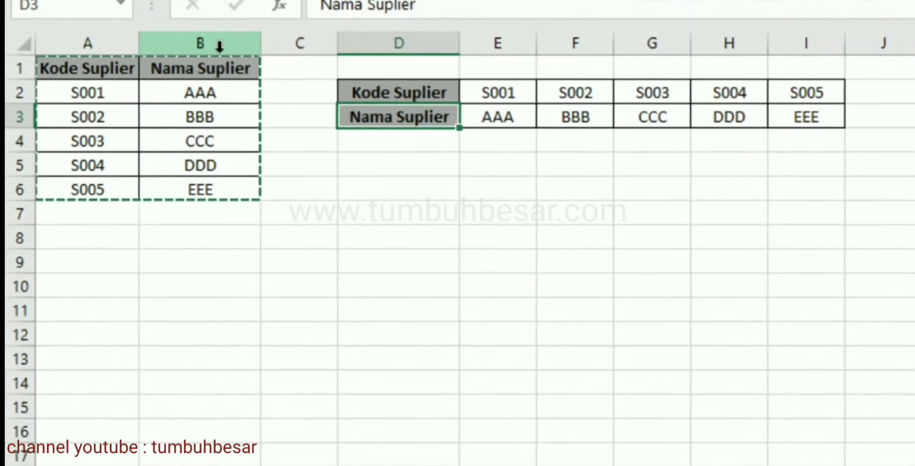
# Delete columns A and B containing the original vertical supplier table.
pyautogui.click(217, 42)
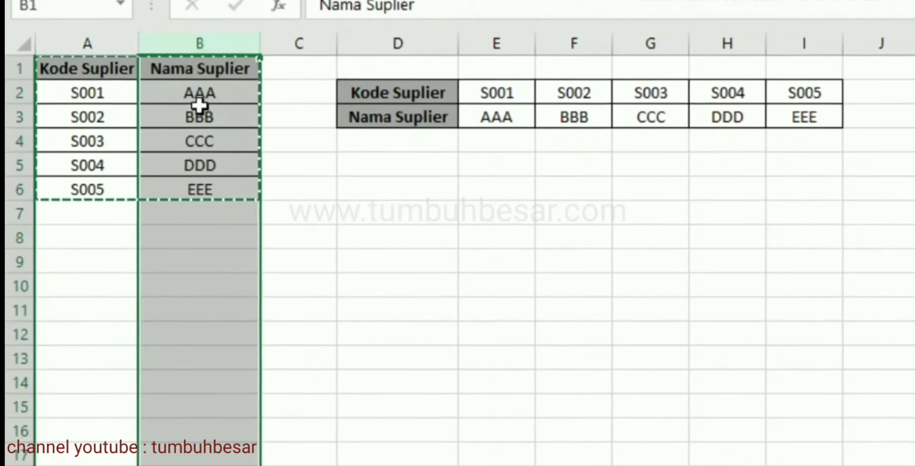
pyautogui.click(204, 88)
pyautogui.moveTo(187, 43); pyautogui.dragTo(102, 48)
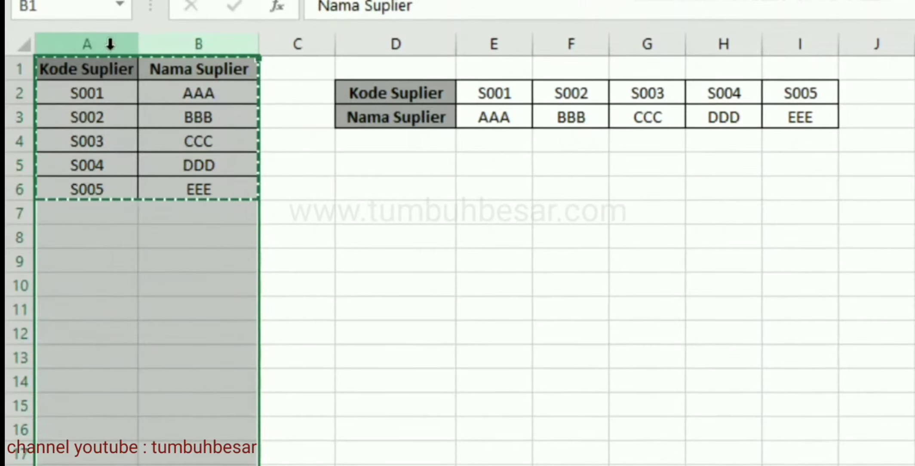
pyautogui.rightClick(110, 49)
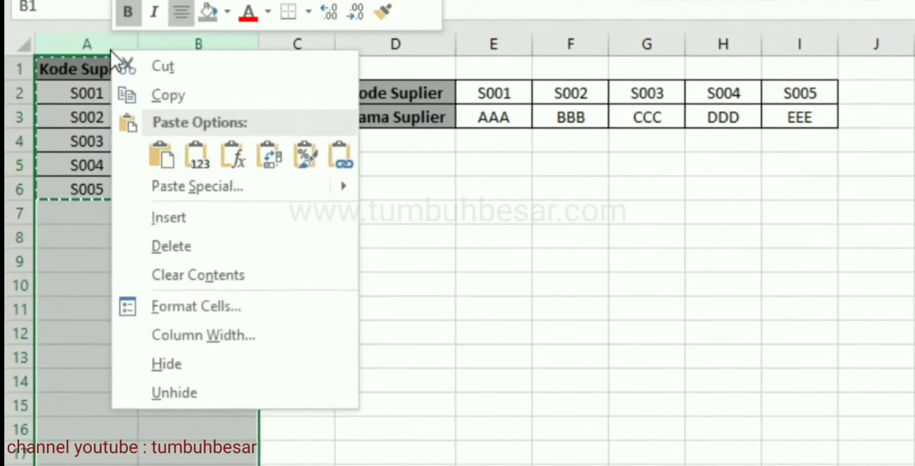
pyautogui.click(205, 249)
# Examine the codes, names and headers in the remaining horizontal supplier table.
pyautogui.click(302, 115)
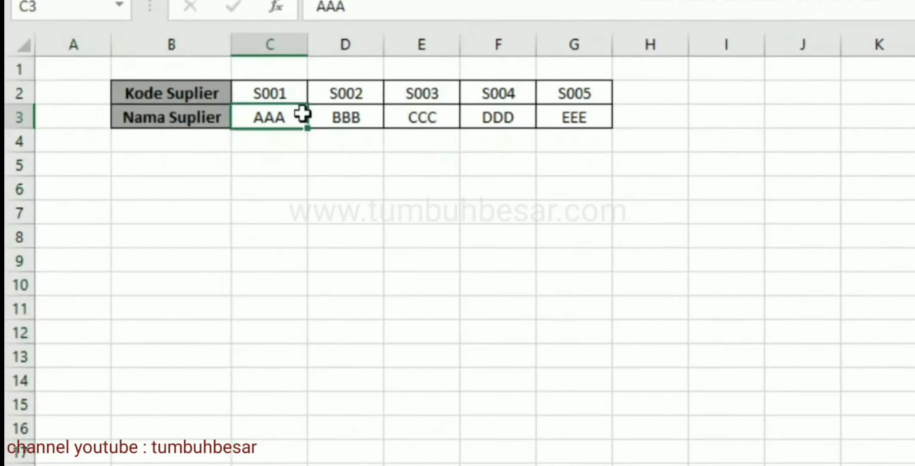
pyautogui.click(530, 117)
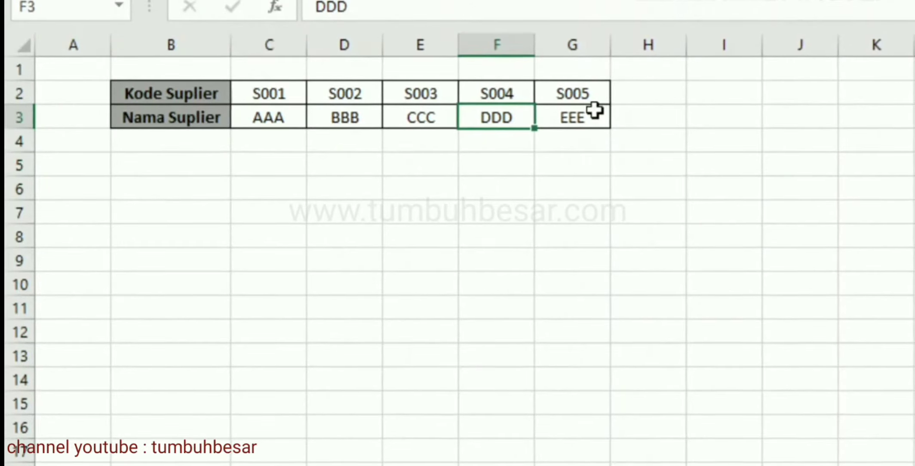
pyautogui.click(564, 92)
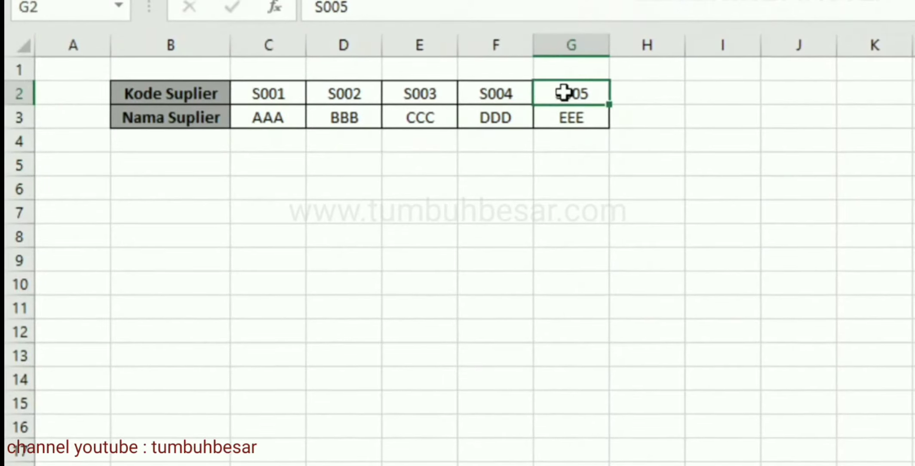
pyautogui.click(402, 91)
pyautogui.click(322, 94)
pyautogui.click(267, 94)
pyautogui.click(198, 95)
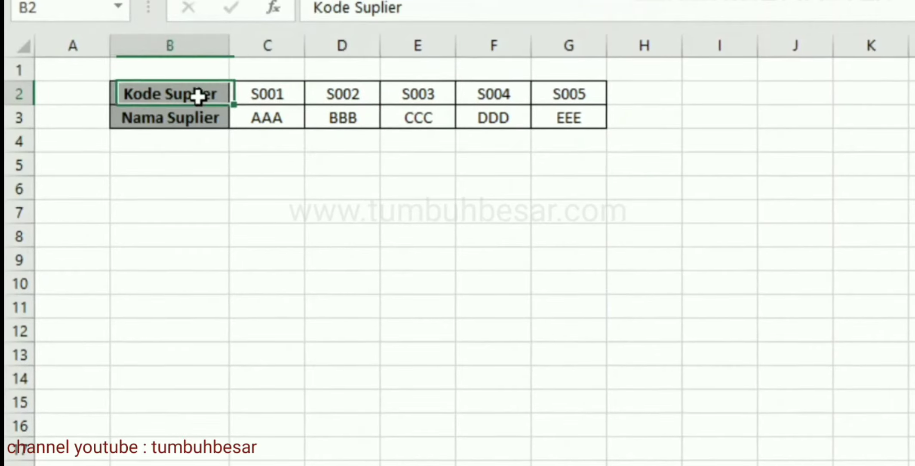
pyautogui.click(188, 117)
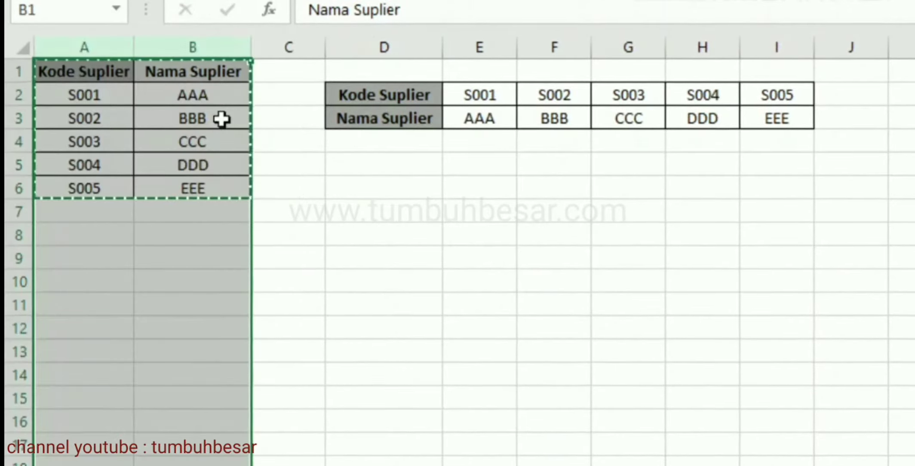
# Change the supplier name for S001 in cell B2 to BBB and undo the edit.
pyautogui.click(220, 118)
pyautogui.click(218, 97)
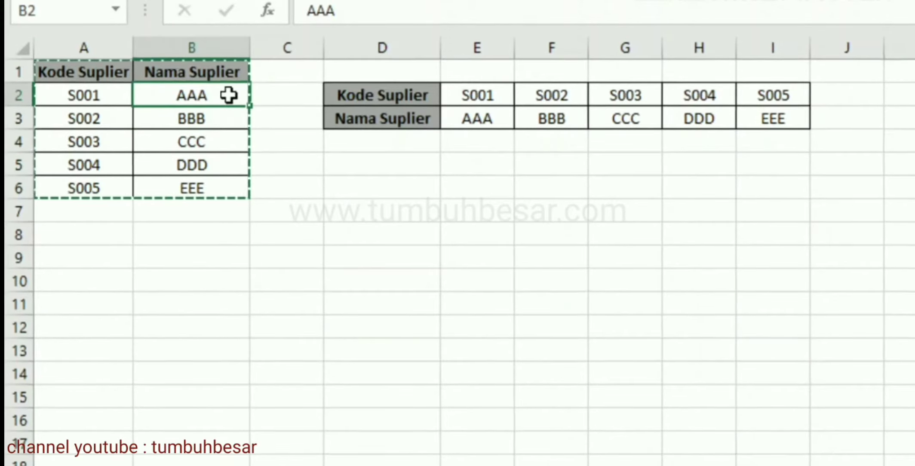
pyautogui.write('BBB')
pyautogui.press('Return')
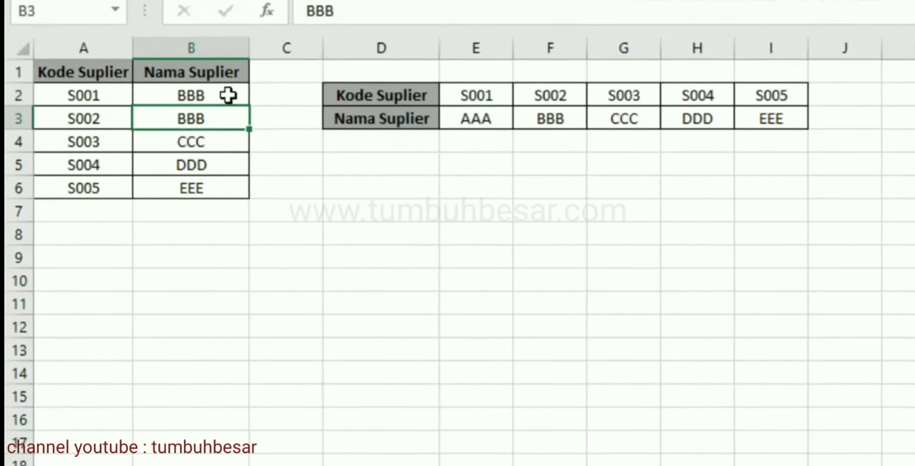
pyautogui.hotkey('ctrl', 'z')
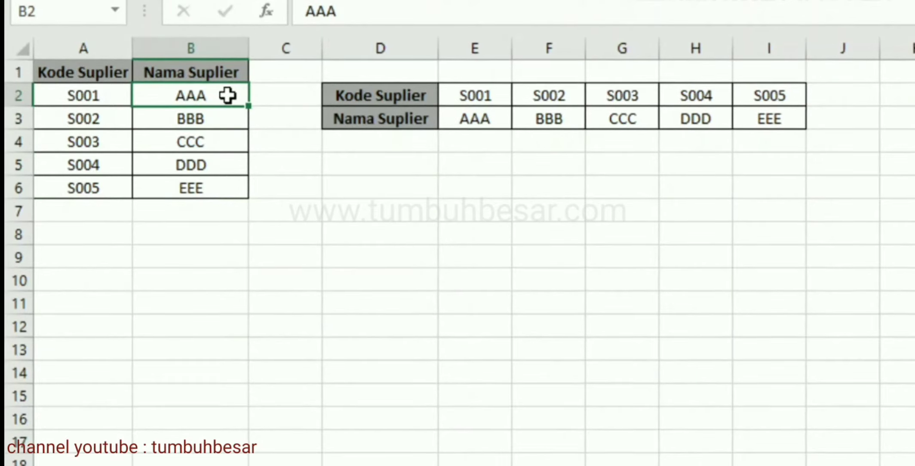
pyautogui.click(397, 158)
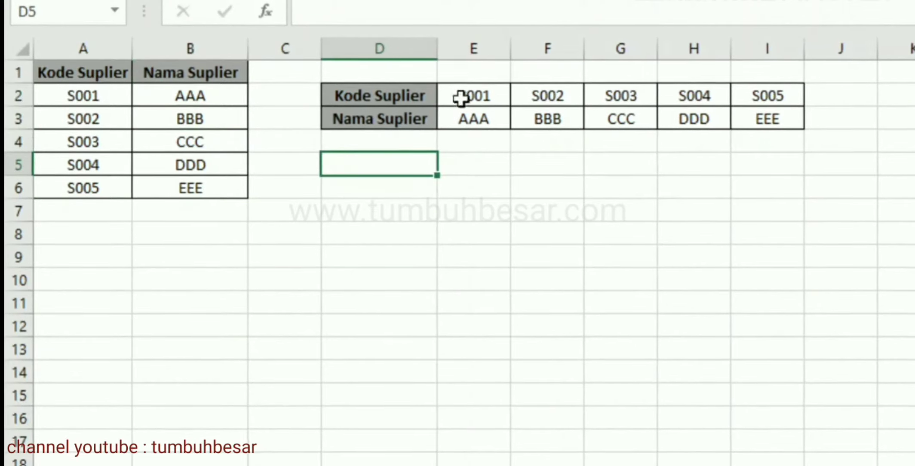
pyautogui.click(422, 103)
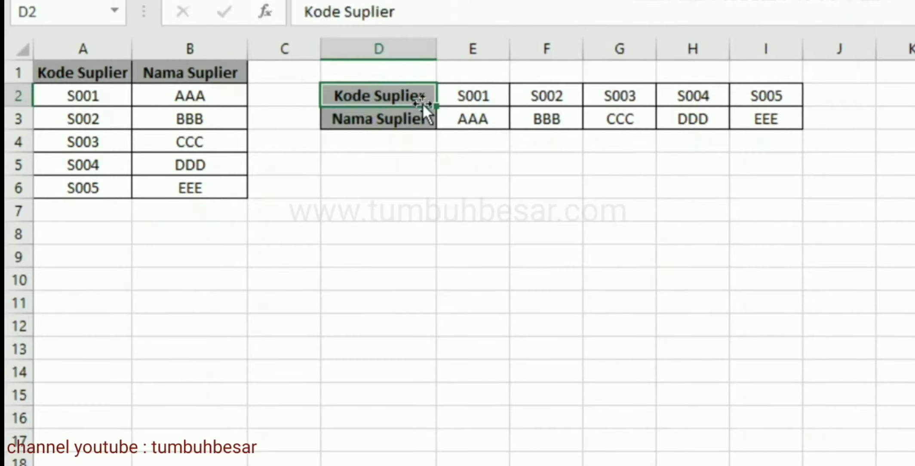
pyautogui.click(489, 115)
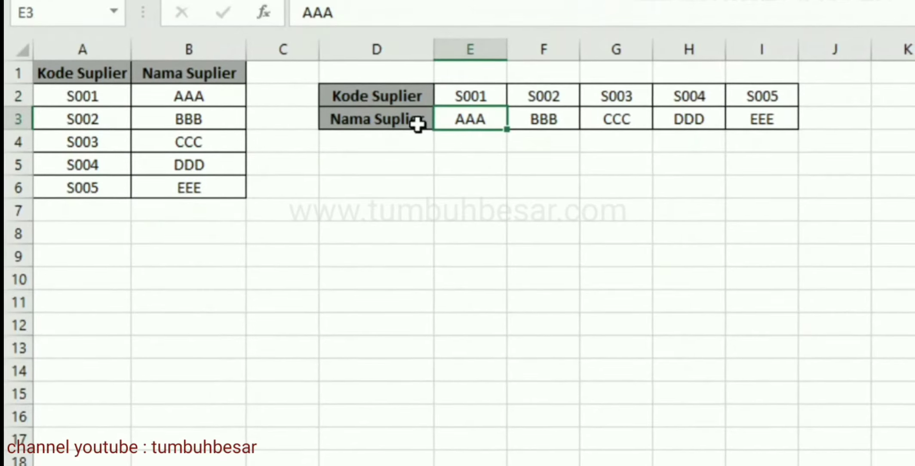
pyautogui.click(167, 99)
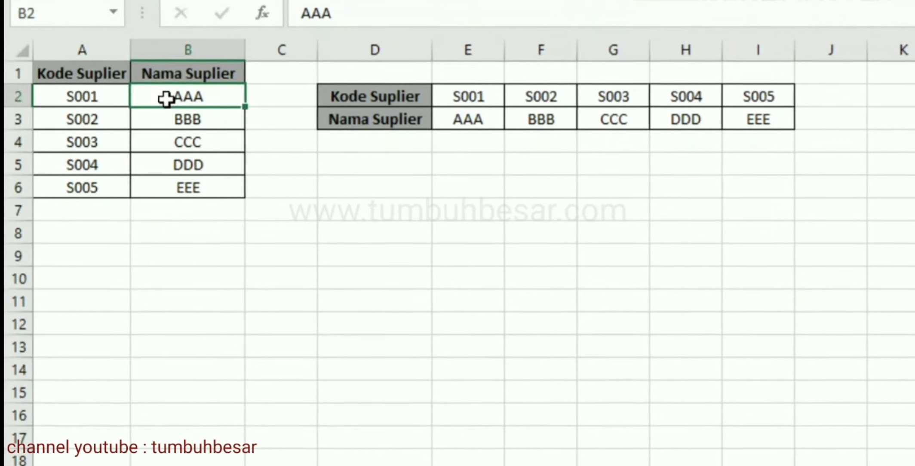
# Try the formula =TRANSPOSE(A1:B6) in the single cell D5 and clear that cell.
pyautogui.click(363, 164)
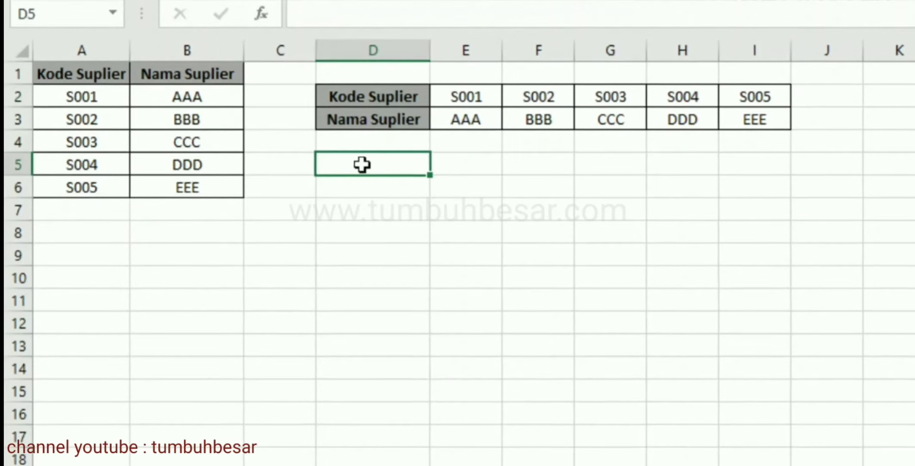
pyautogui.write('=')
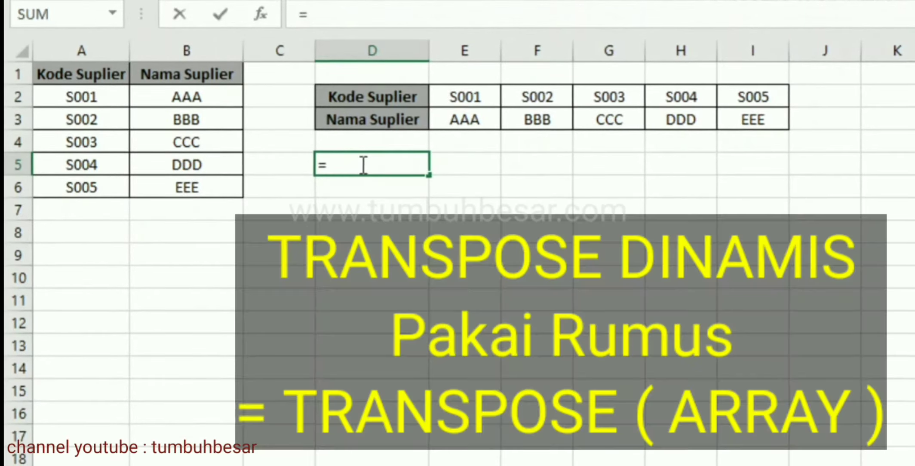
pyautogui.write('transp')
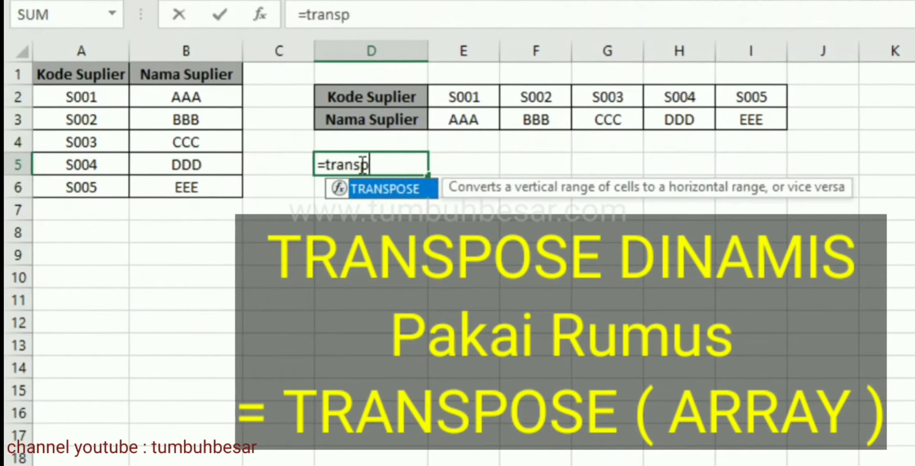
pyautogui.write('ose(')
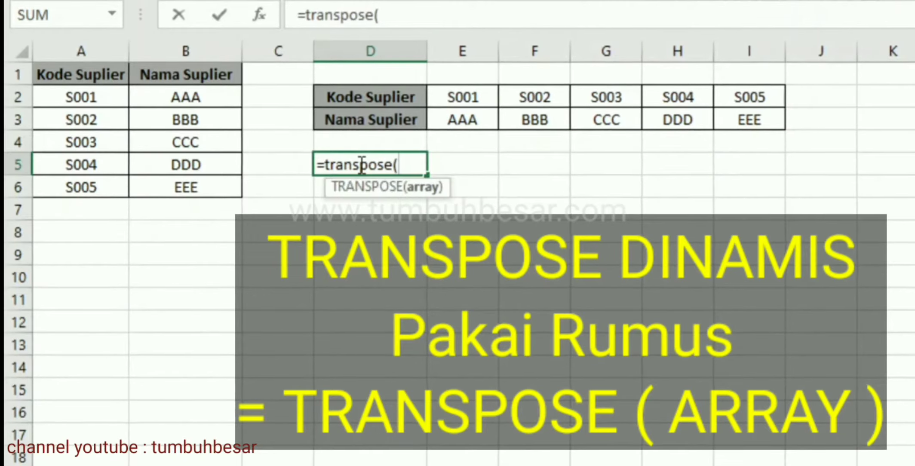
pyautogui.moveTo(77, 76); pyautogui.dragTo(174, 185)
pyautogui.write(')')
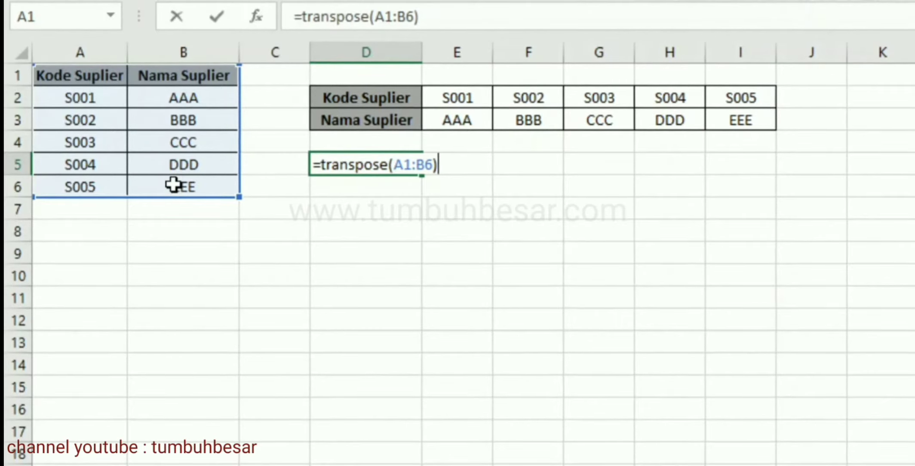
pyautogui.press('Return')
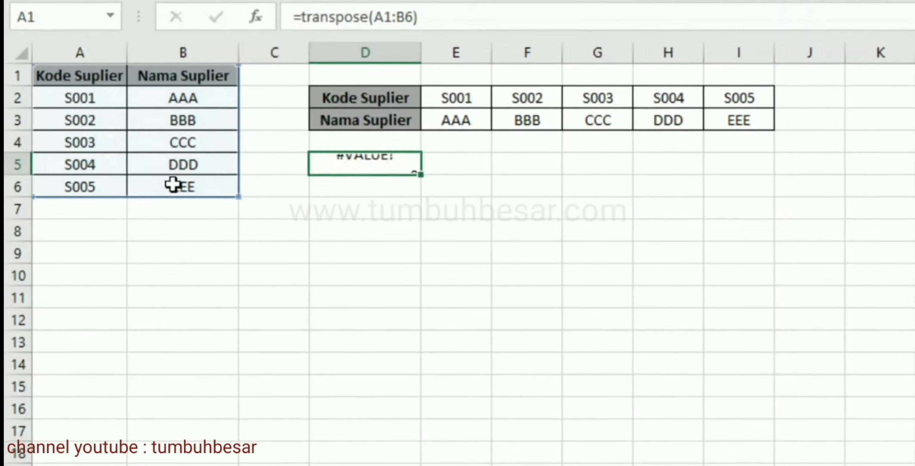
pyautogui.press('Up')
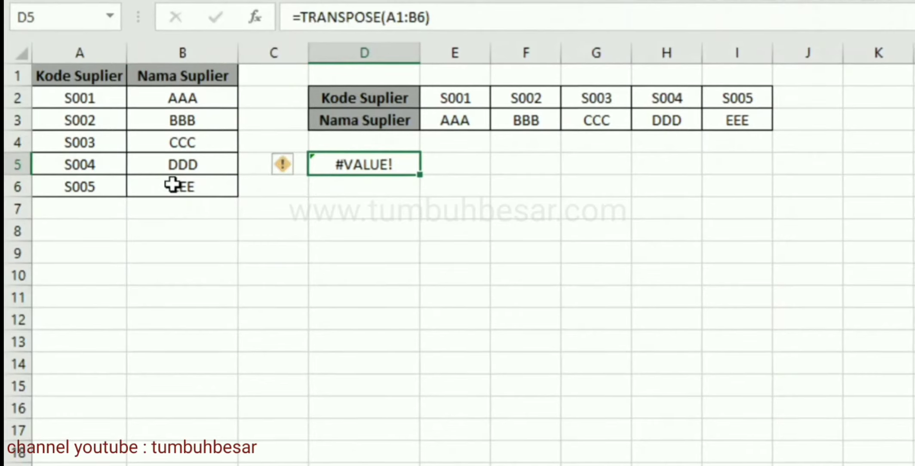
pyautogui.press('Delete')
pyautogui.press('Left')
pyautogui.press('Left')
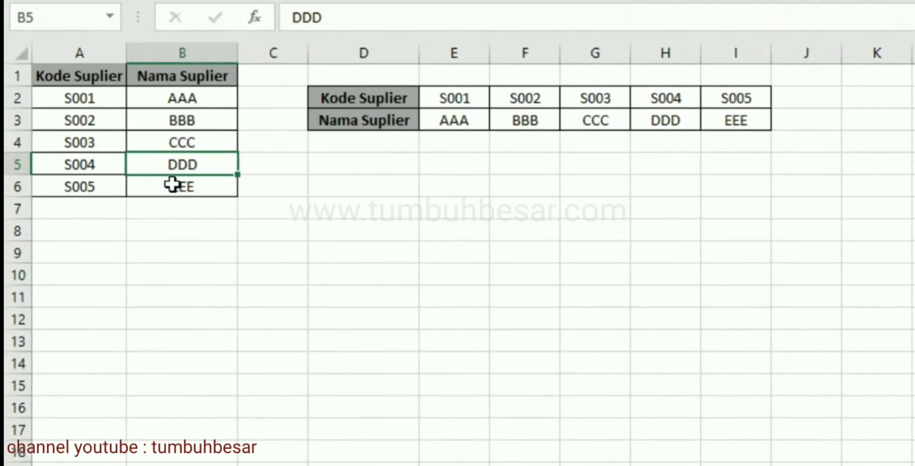
pyautogui.press('Right')
pyautogui.press('Right')
pyautogui.press('Left')
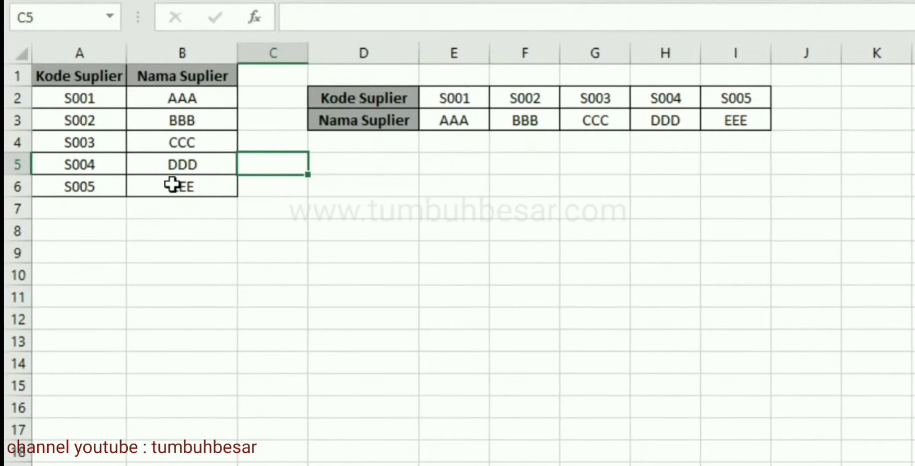
pyautogui.press('Right')
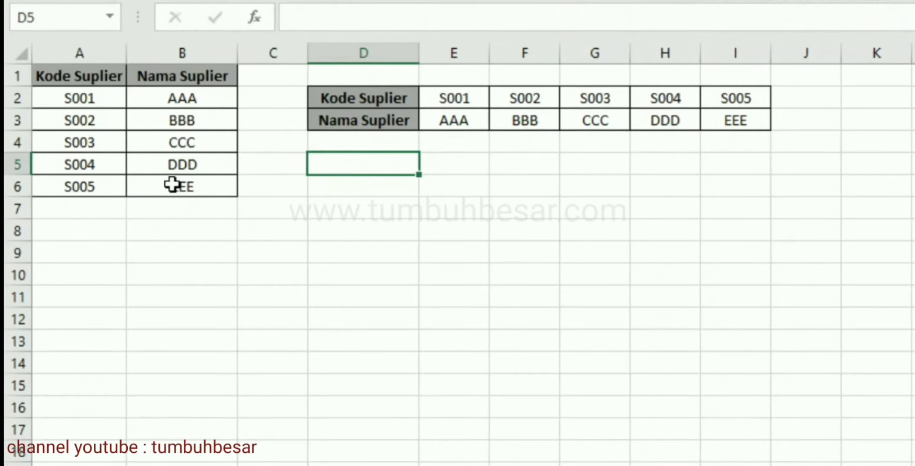
pyautogui.moveTo(357, 98); pyautogui.dragTo(353, 113)
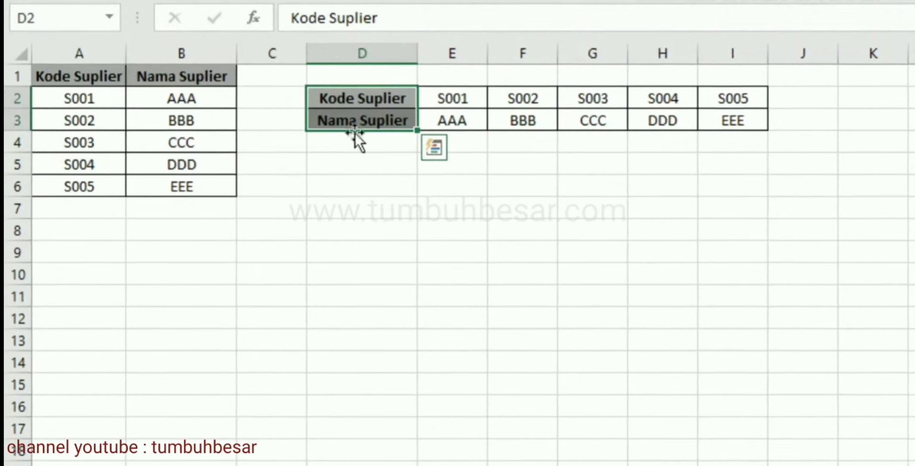
pyautogui.click(351, 139)
pyautogui.click(345, 182)
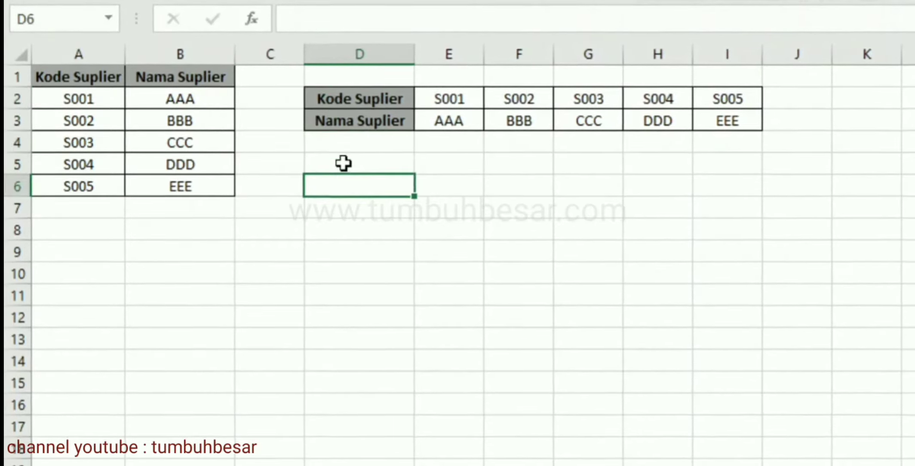
# Try =TRANSPOSE(A1:B6) as an ordinary, non-array formula with the range D5:I6 selected.
pyautogui.click(343, 164)
pyautogui.moveTo(366, 95); pyautogui.dragTo(713, 125)
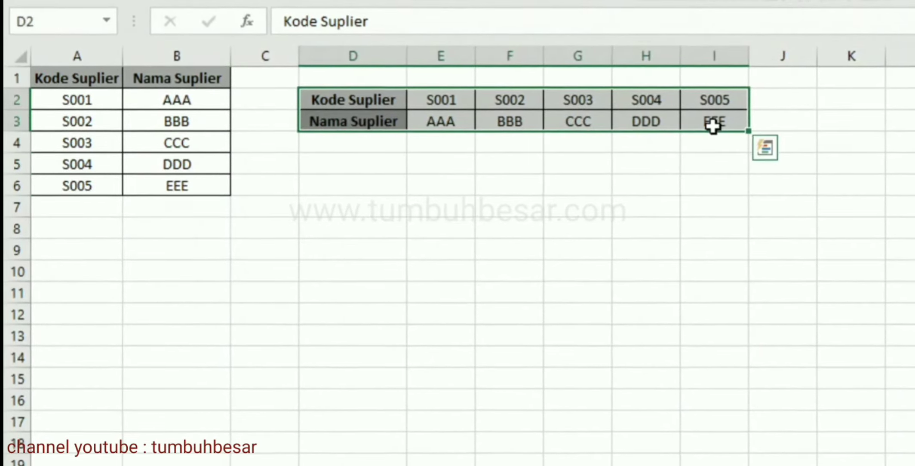
pyautogui.click(349, 163)
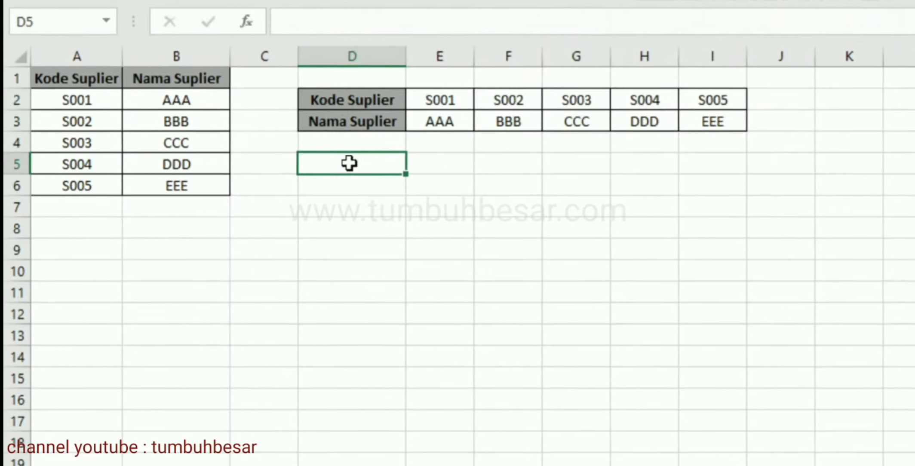
pyautogui.moveTo(355, 173)
pyautogui.mouseDown()
pyautogui.moveTo(355, 184)
pyautogui.moveTo(558, 168)
pyautogui.moveTo(649, 194)
pyautogui.moveTo(699, 194)
pyautogui.mouseUp()
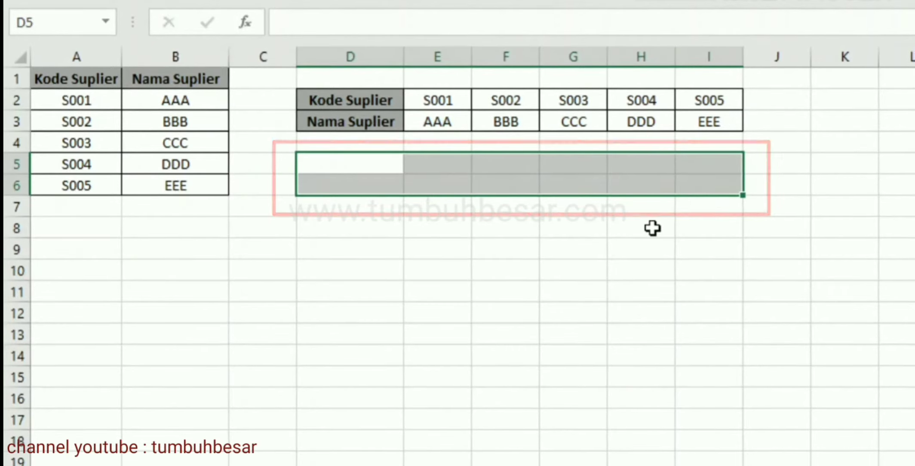
pyautogui.write('=tran')
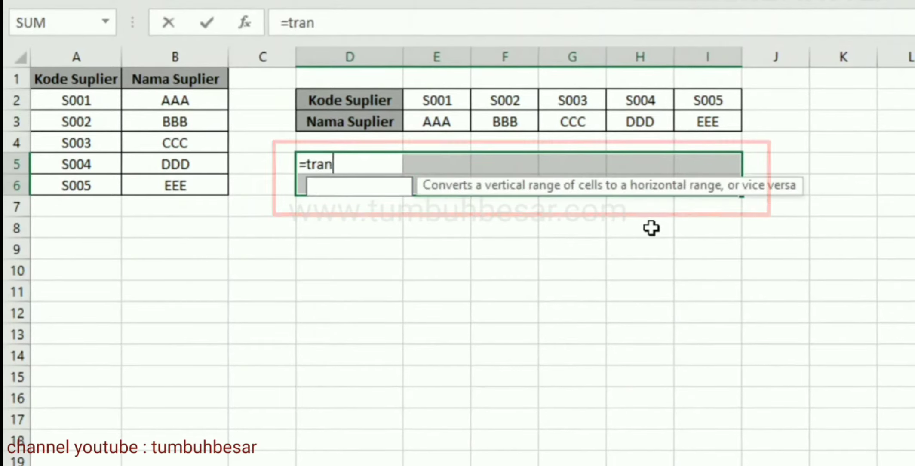
pyautogui.write('spose')
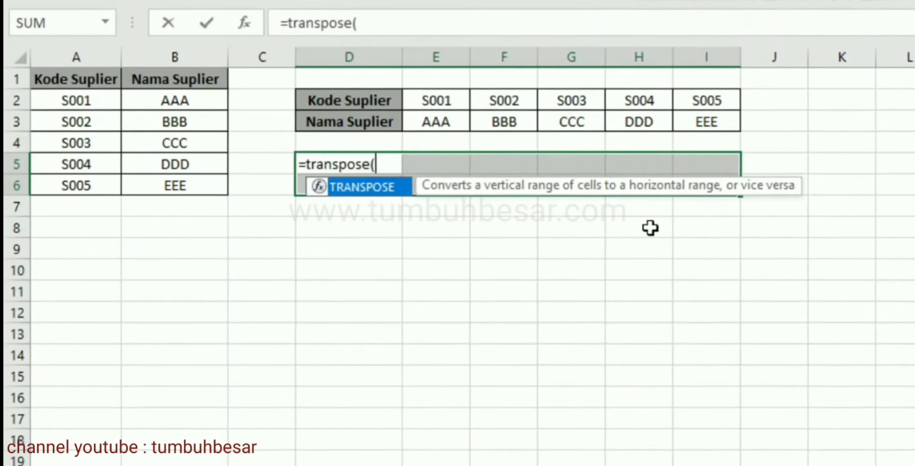
pyautogui.write('(')
pyautogui.click(84, 77)
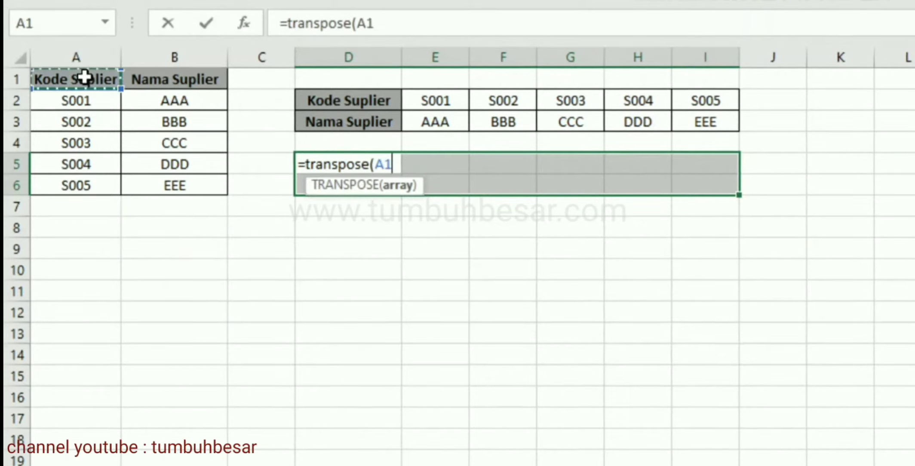
pyautogui.moveTo(84, 77); pyautogui.dragTo(187, 185)
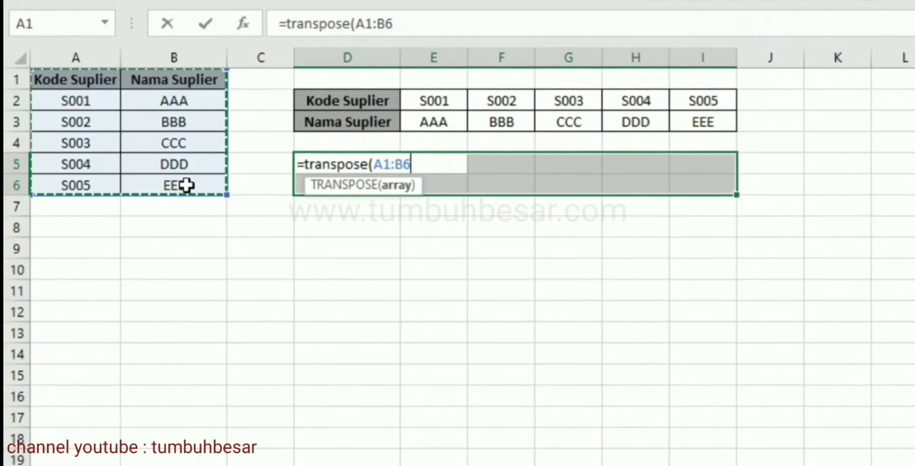
pyautogui.write(')')
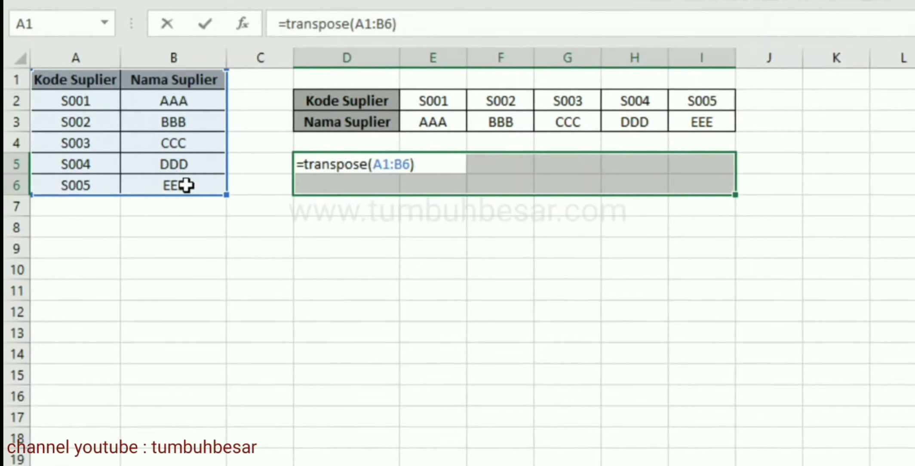
pyautogui.press('Return')
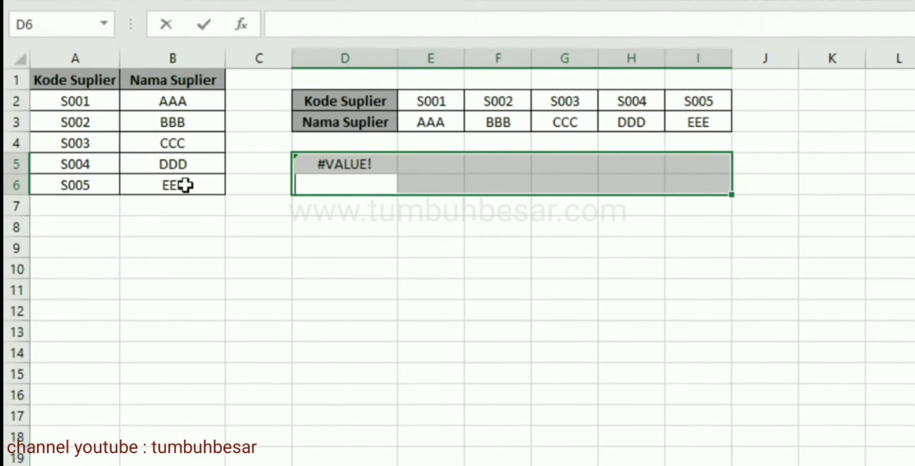
pyautogui.press('Up')
pyautogui.press('Down')
pyautogui.press('Up')
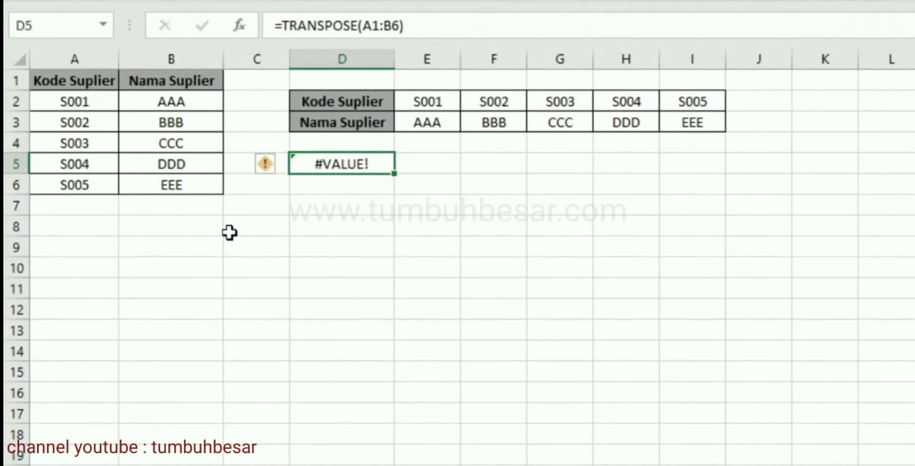
# Fill the range D5:I6 with the array formula =TRANSPOSE(A1:B6) referring to the vertical supplier table.
pyautogui.moveTo(322, 164); pyautogui.dragTo(683, 183)
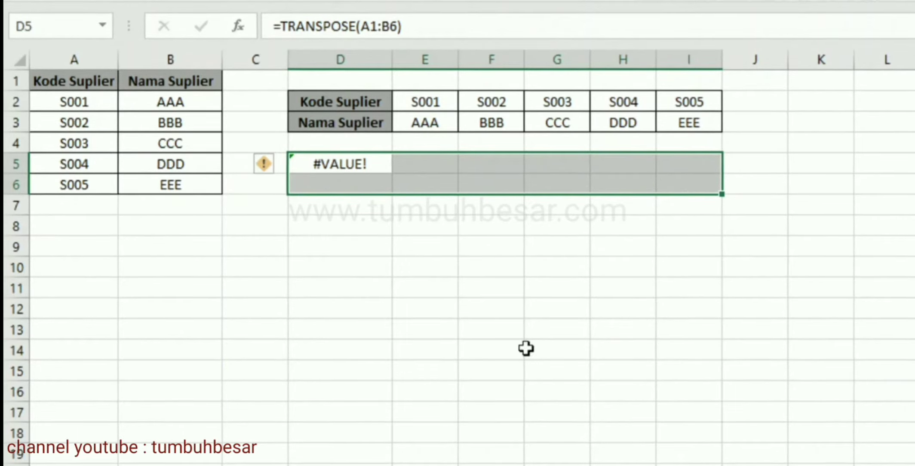
pyautogui.write('=trans')
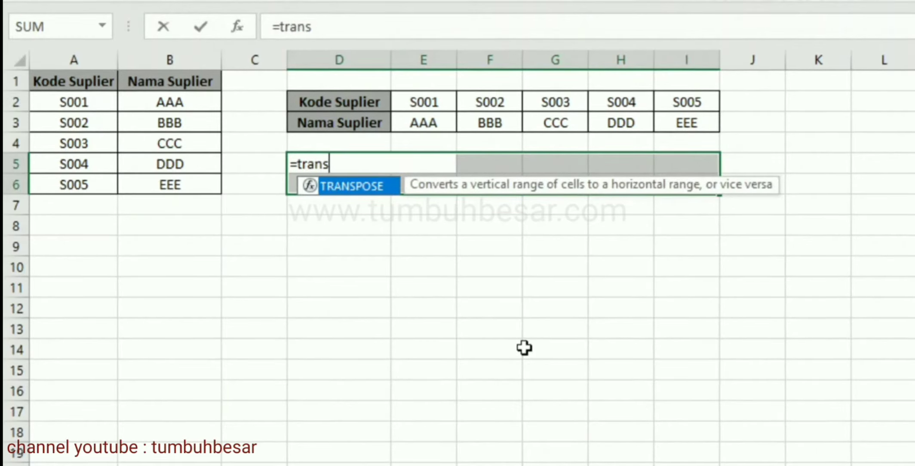
pyautogui.write('pose(')
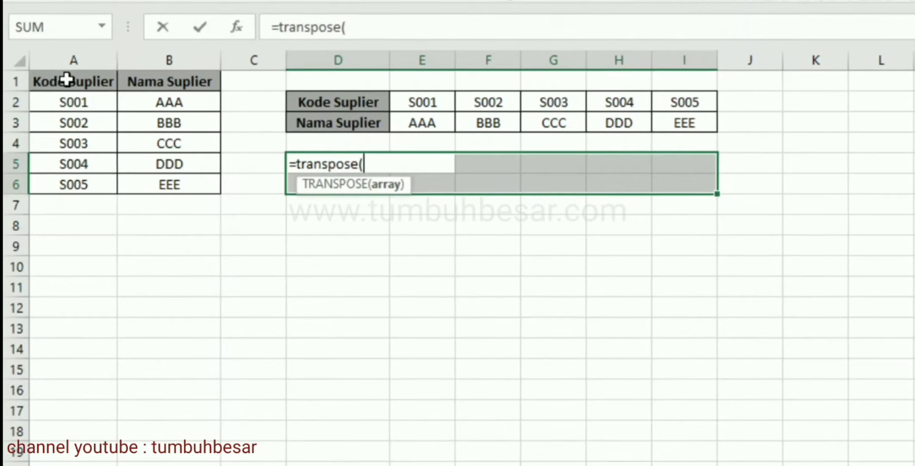
pyautogui.moveTo(65, 80); pyautogui.dragTo(169, 191)
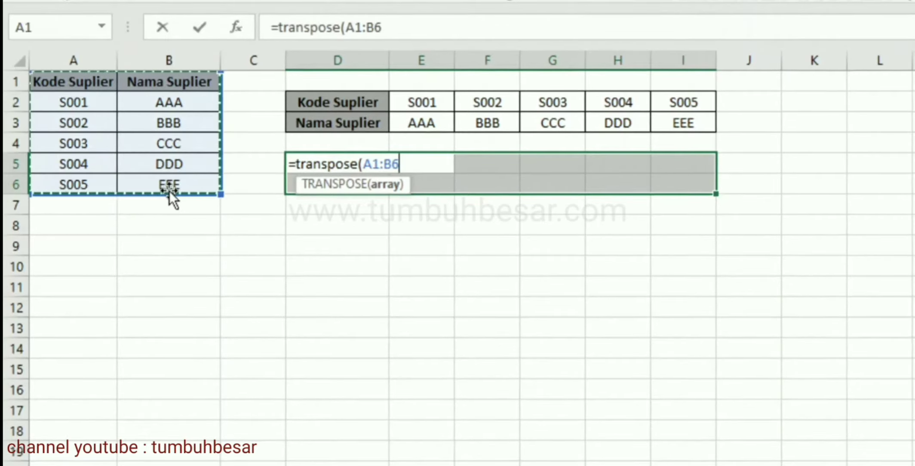
pyautogui.write(')')
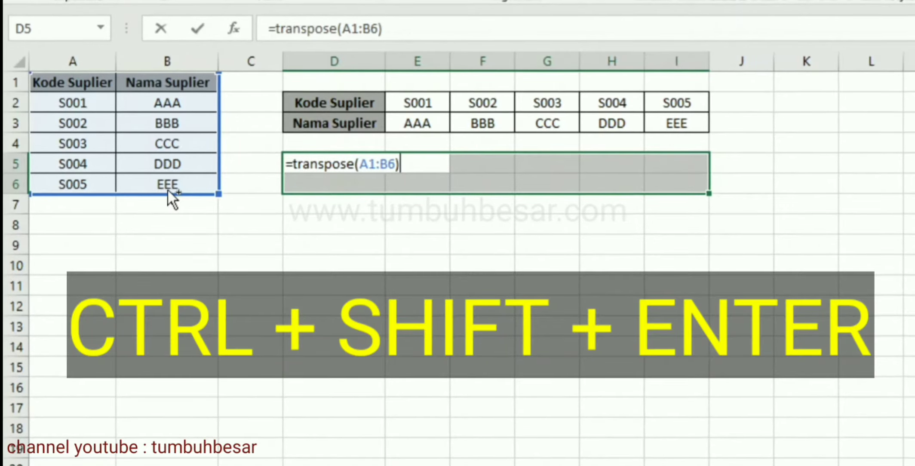
pyautogui.hotkey('ctrl', 'shift', 'Return')
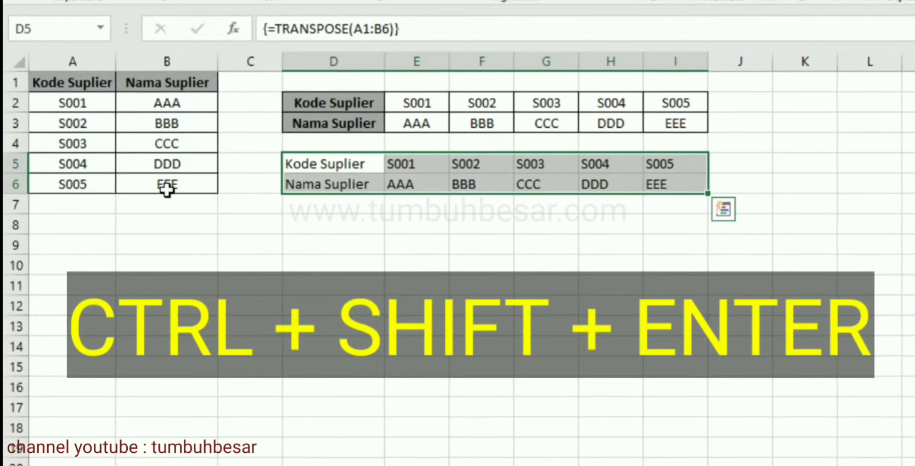
pyautogui.click(404, 230)
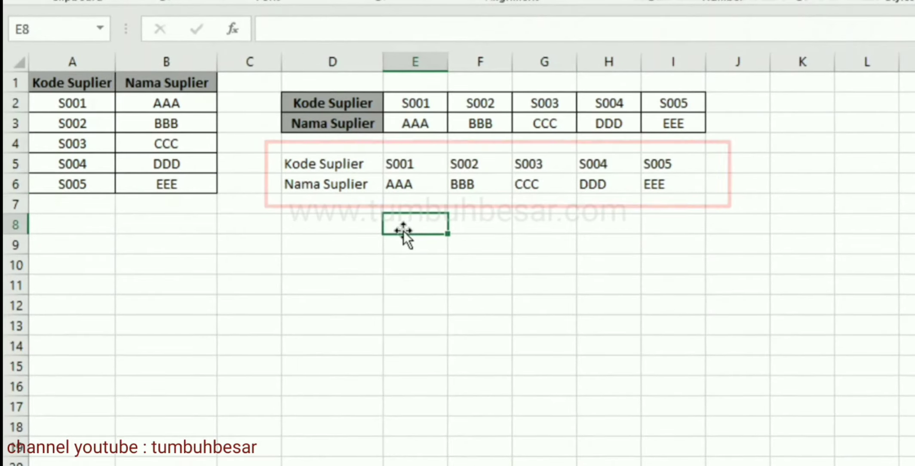
# Compare the contents and formatting of the TRANSPOSE result in D5:I6 with the pasted horizontal table in D2:I3.
pyautogui.click(341, 166)
pyautogui.moveTo(344, 166); pyautogui.dragTo(665, 188)
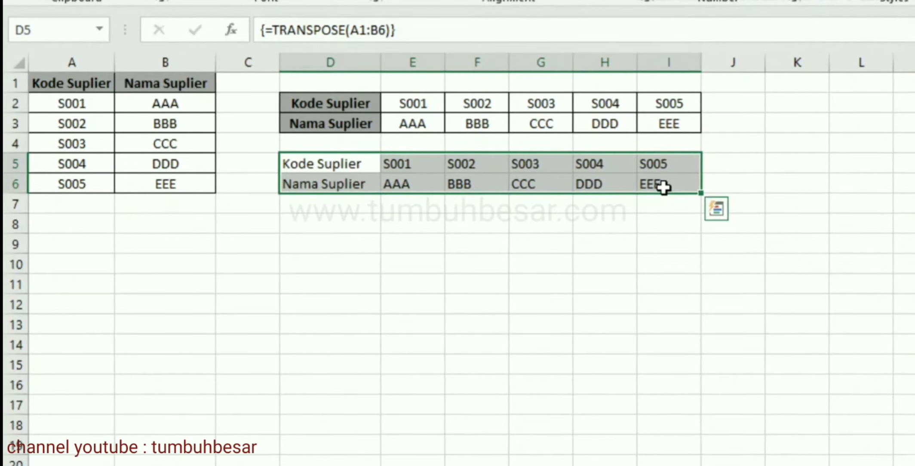
pyautogui.click(451, 208)
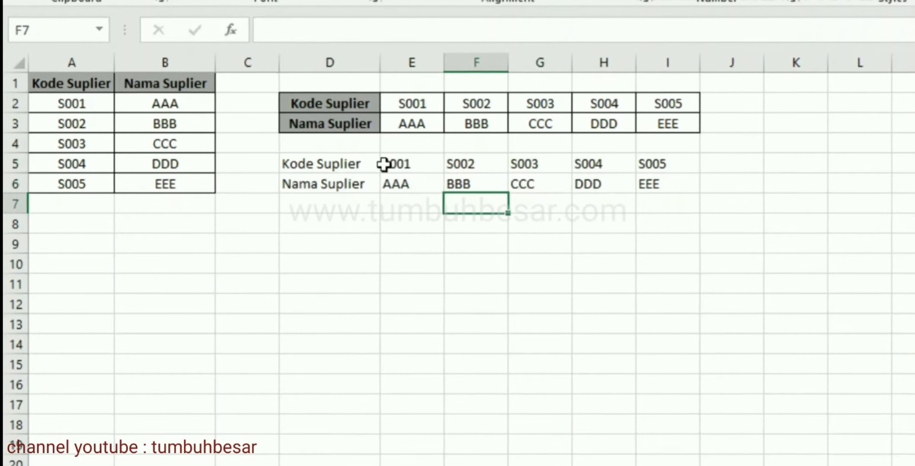
pyautogui.click(330, 107)
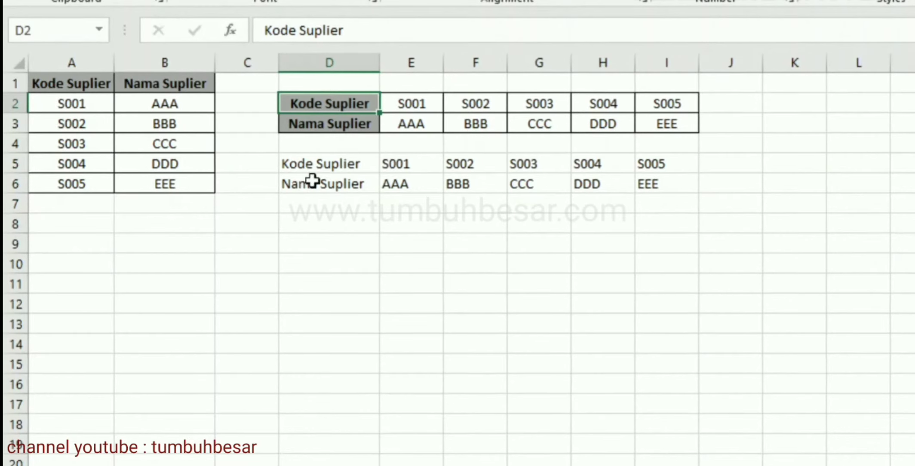
pyautogui.moveTo(348, 98); pyautogui.dragTo(665, 132)
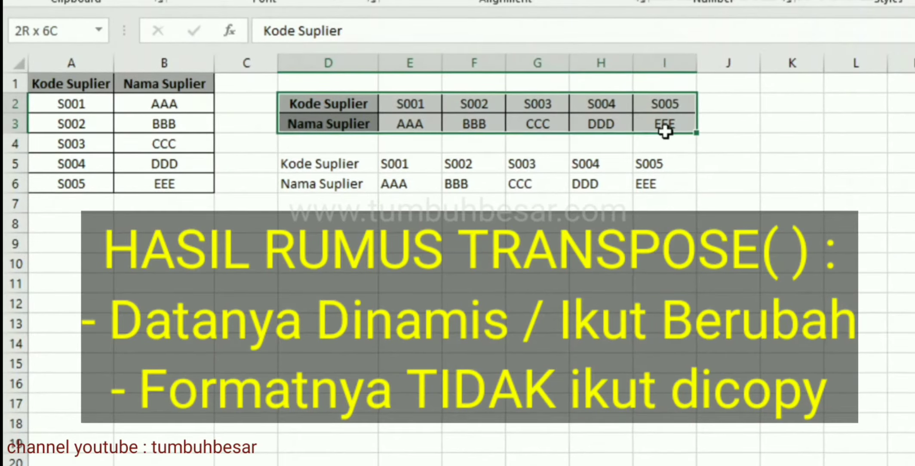
pyautogui.moveTo(289, 169); pyautogui.dragTo(379, 185)
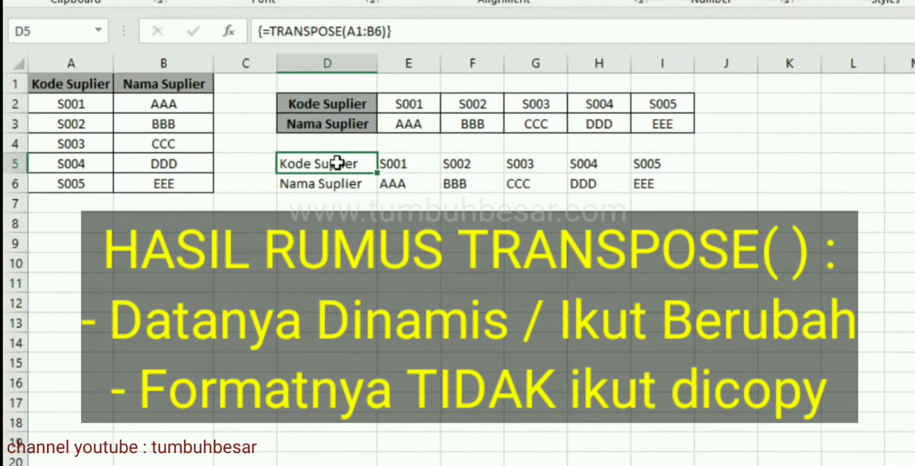
pyautogui.moveTo(363, 163); pyautogui.dragTo(660, 186)
pyautogui.click(381, 202)
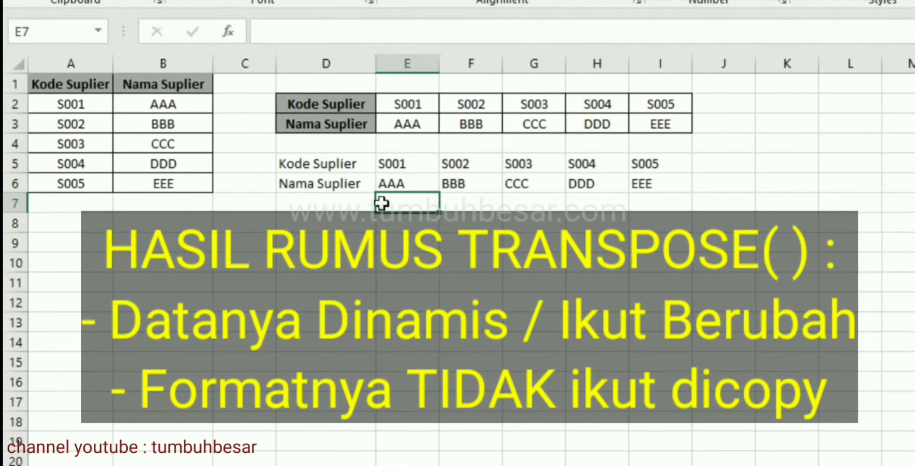
pyautogui.click(770, 120)
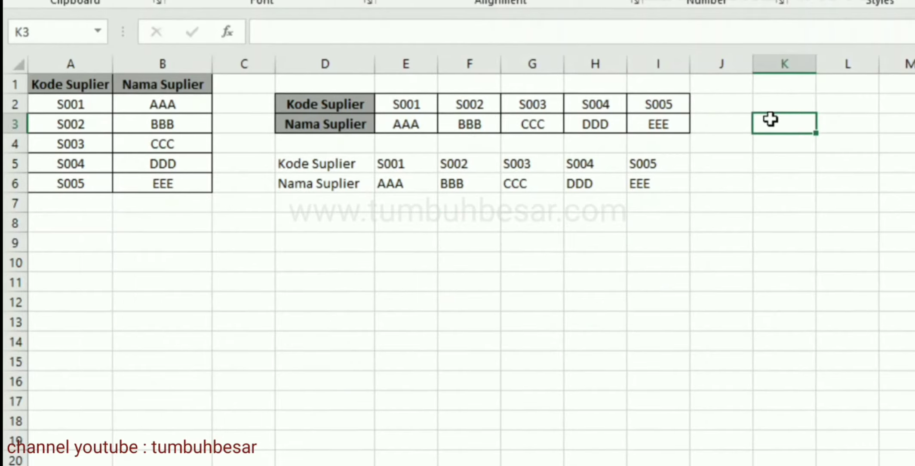
pyautogui.moveTo(514, 104); pyautogui.dragTo(655, 116)
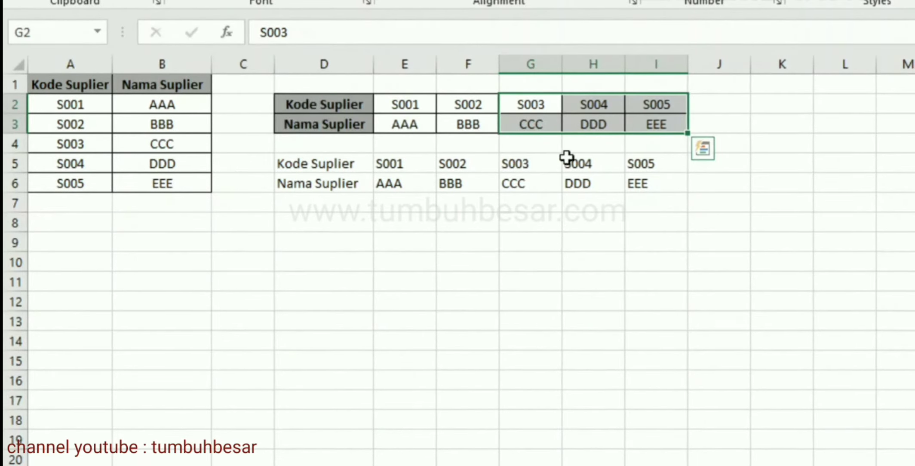
pyautogui.moveTo(635, 161); pyautogui.dragTo(327, 184)
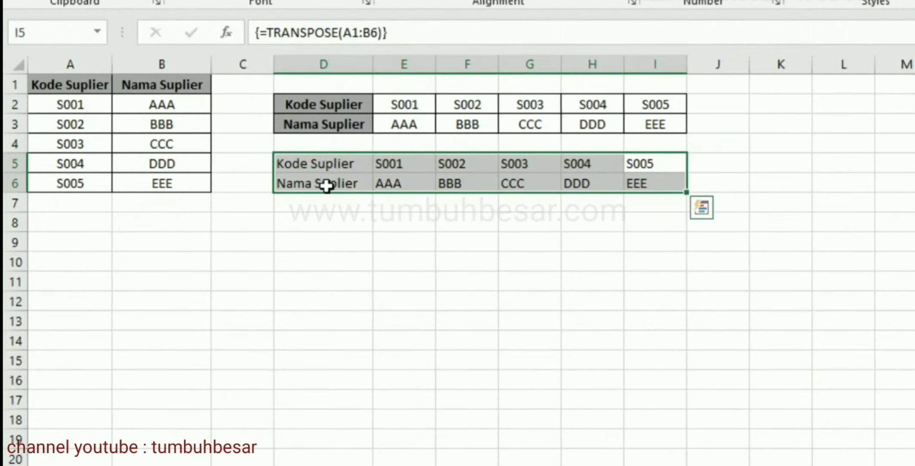
# Change the supplier name for S001 in cell B2 of the source table to BBB.
pyautogui.click(182, 111)
pyautogui.write('BBB')
pyautogui.hotkey('ctrl', 'Return')
pyautogui.press('Return')
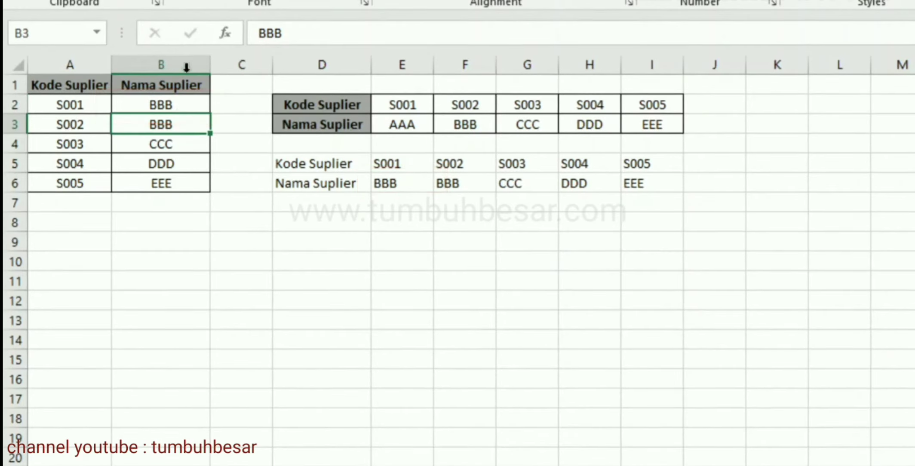
# Delete source columns A and B to test the dependent TRANSPOSE range, and undo the deletion.
pyautogui.moveTo(187, 63); pyautogui.dragTo(60, 53)
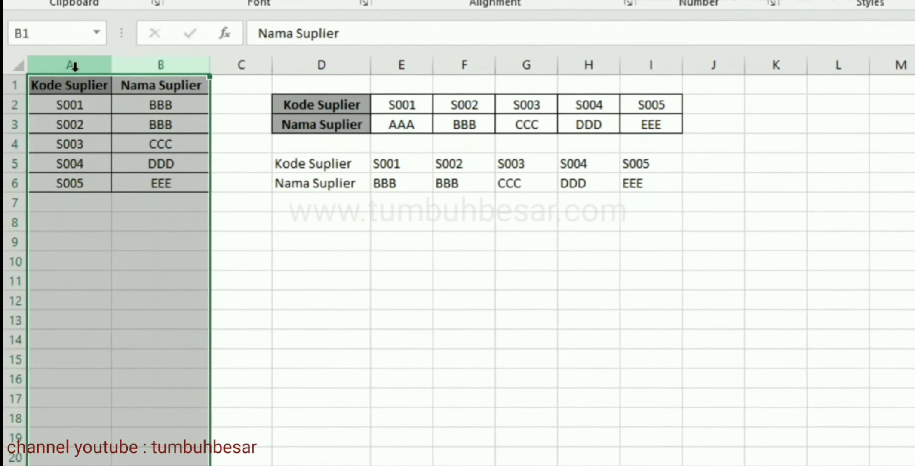
pyautogui.rightClick(76, 70)
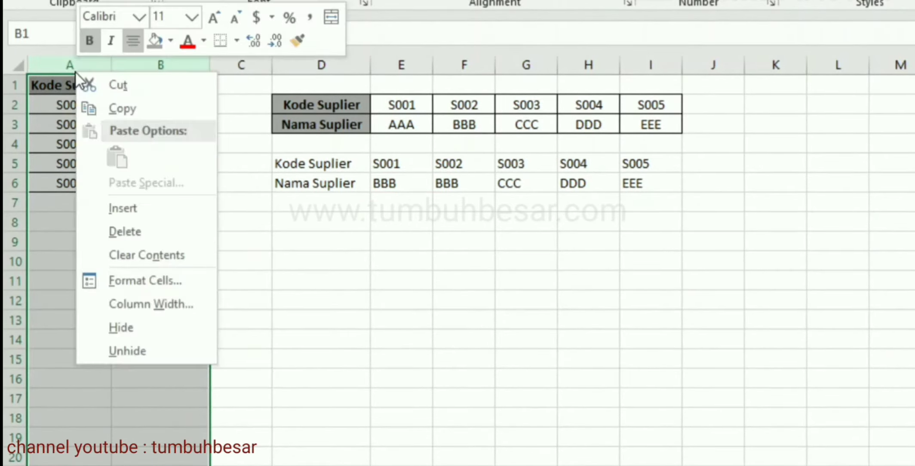
pyautogui.click(147, 235)
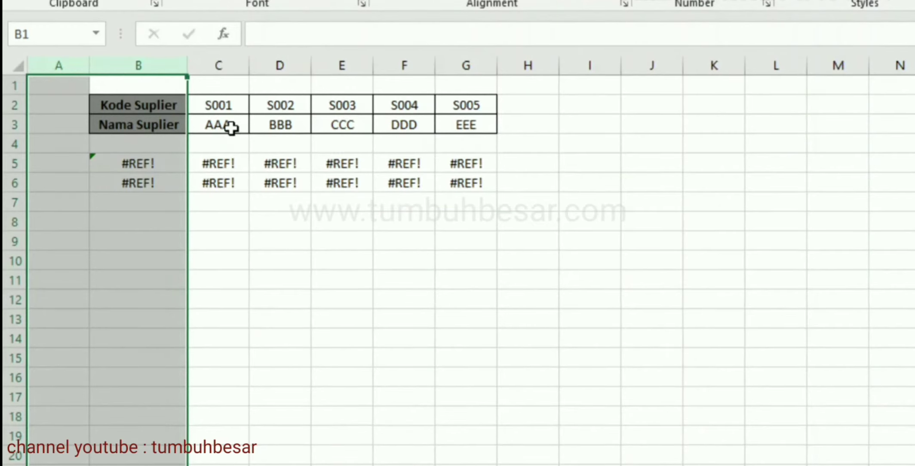
pyautogui.click(272, 124)
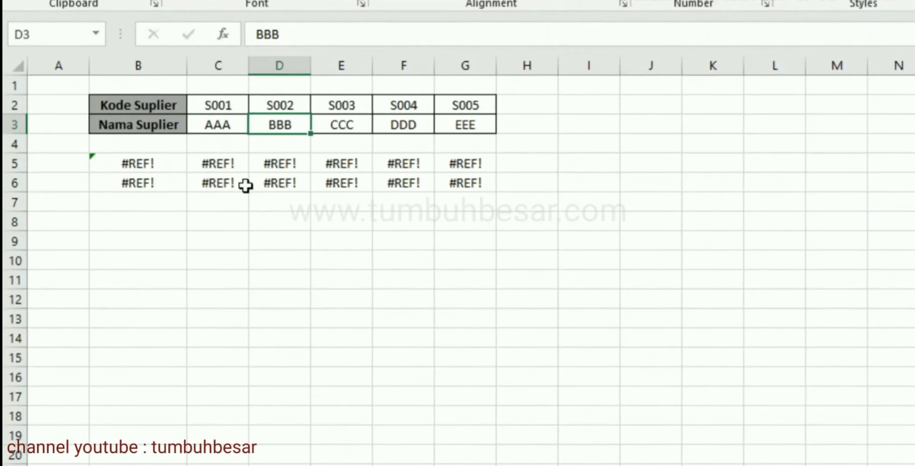
pyautogui.hotkey('ctrl', 'z')
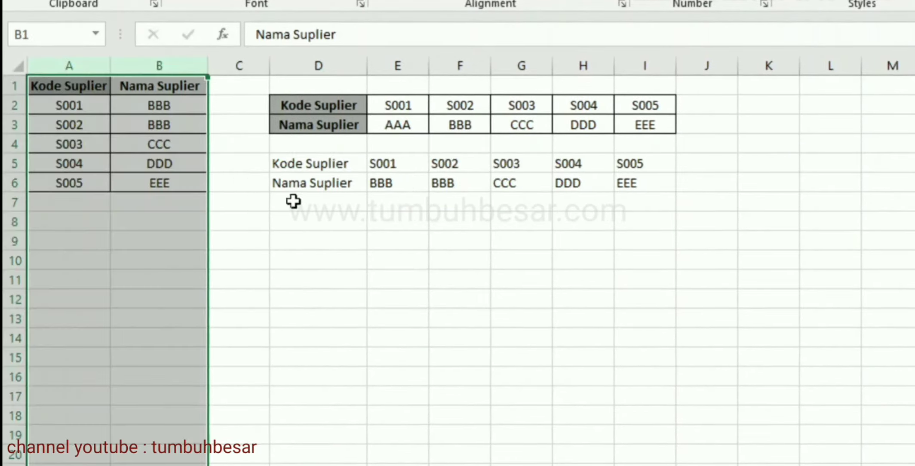
pyautogui.click(316, 214)
pyautogui.moveTo(339, 162); pyautogui.dragTo(632, 186)
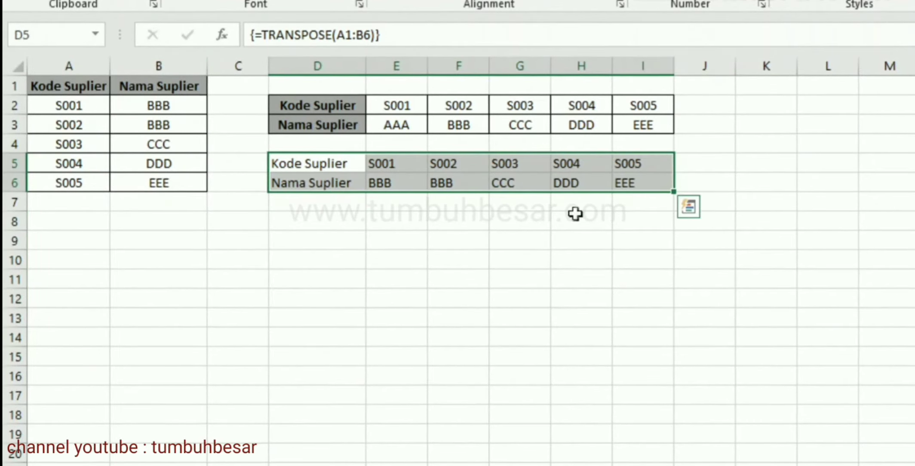
pyautogui.click(323, 163)
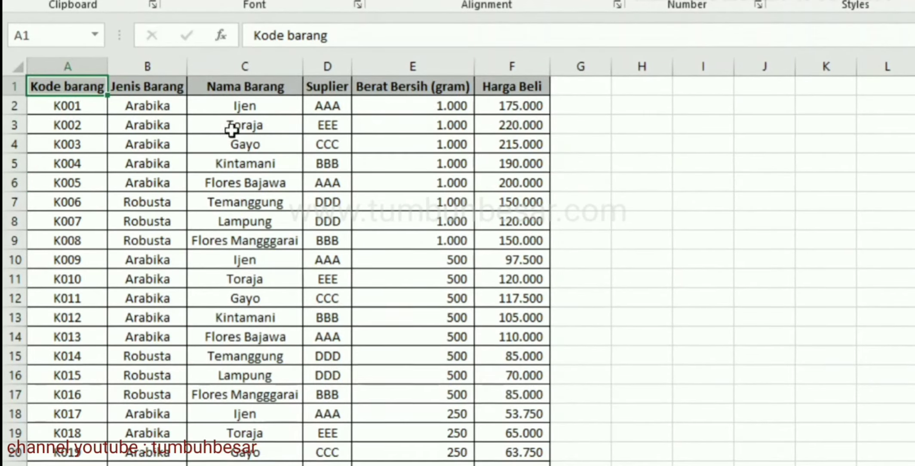
# Go down the Kode barang column of the product list to examine its item codes.
pyautogui.press('Down')
pyautogui.press('Down')
pyautogui.press('Down')
pyautogui.press('Down')
pyautogui.press('Down')
pyautogui.press('Down')
pyautogui.press('Down')
pyautogui.press('Down')
pyautogui.press('Down')
pyautogui.press('Down')
pyautogui.press('Down')
pyautogui.press('Down')
pyautogui.press('Down')
pyautogui.press('Down')
pyautogui.press('Down')
pyautogui.press('Down')
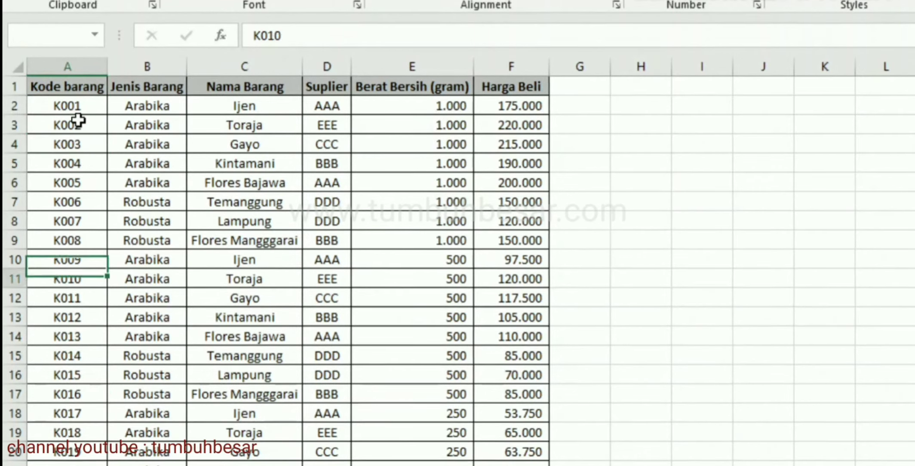
# Return to the top of the product list and go across its column headers from Kode barang to Harga Beli.
pyautogui.press('Up')
pyautogui.press('Up')
pyautogui.press('Up')
pyautogui.press('Up')
pyautogui.press('Up')
pyautogui.press('Up')
pyautogui.press('Up')
pyautogui.press('Up')
pyautogui.press('Up')
pyautogui.press('Up')
pyautogui.press('Up')
pyautogui.press('Up')
pyautogui.press('Up')
pyautogui.press('Up')
pyautogui.press('Up')
pyautogui.press('Up')
pyautogui.press('Right')
pyautogui.press('Right')
pyautogui.press('Right')
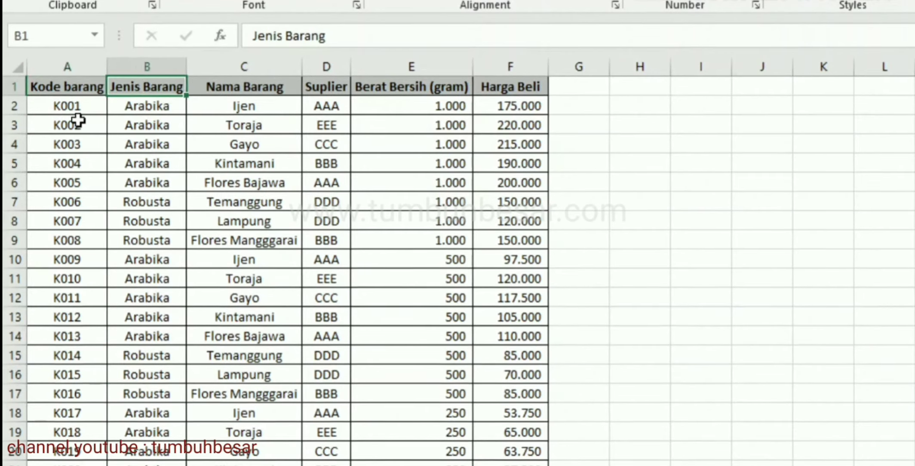
pyautogui.press('Right')
pyautogui.press('Right')
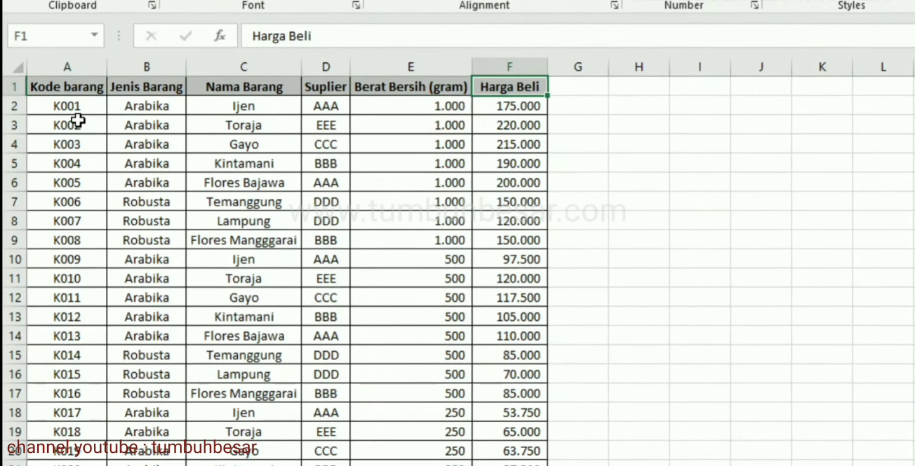
pyautogui.press('Left')
pyautogui.press('Right')
pyautogui.press('Right')
pyautogui.press('Down')
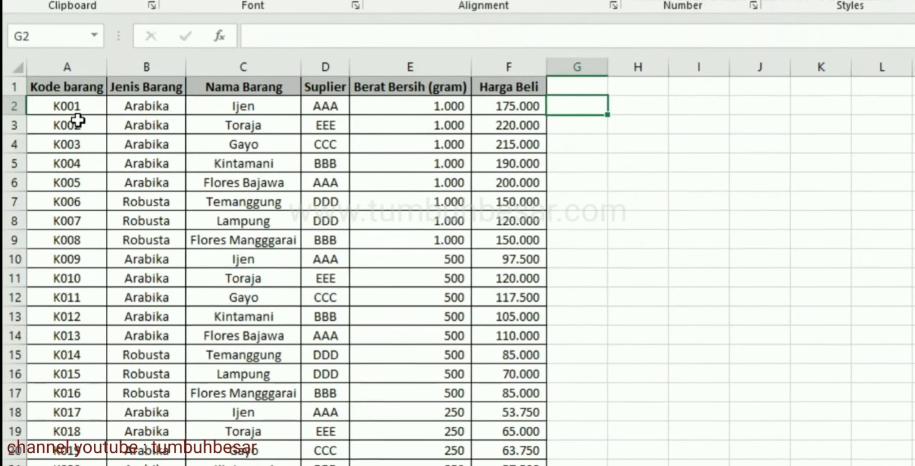
# Go down the Harga Beli column past the last product row and back to its header to examine the list's length.
pyautogui.press('Left')
pyautogui.press('Down')
pyautogui.press('Down')
pyautogui.press('Down')
pyautogui.press('Down')
pyautogui.press('Down')
pyautogui.press('Down')
pyautogui.press('Down')
pyautogui.press('Down')
pyautogui.press('Down')
pyautogui.press('Down')
pyautogui.press('Down')
pyautogui.press('Down')
pyautogui.press('Down')
pyautogui.press('Down')
pyautogui.press('Down')
pyautogui.press('Down')
pyautogui.press('Down')
pyautogui.press('Down')
pyautogui.press('Down')
pyautogui.press('Down')
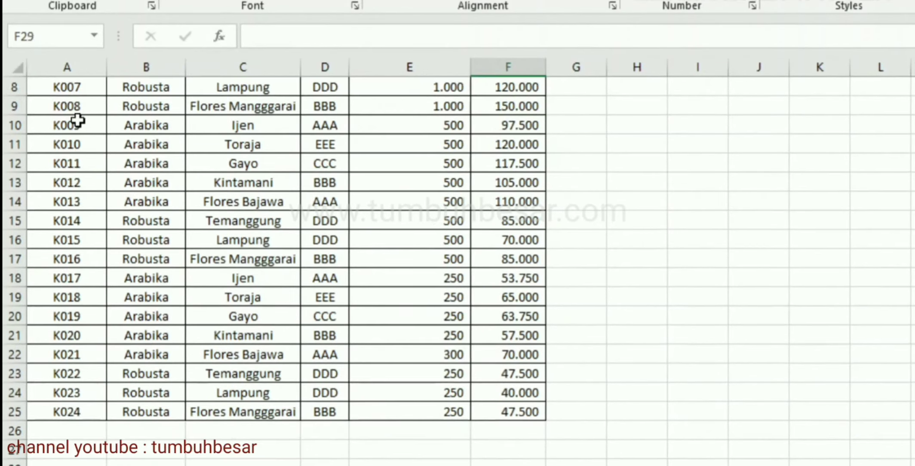
pyautogui.press('Down')
pyautogui.press('Down')
pyautogui.press('Down')
pyautogui.press('Down')
pyautogui.press('Up')
pyautogui.press('Up')
pyautogui.press('Up')
pyautogui.press('Up')
pyautogui.press('Up')
pyautogui.press('Up')
pyautogui.press('Up')
pyautogui.press('Up')
pyautogui.press('Up')
pyautogui.press('Up')
pyautogui.press('Up')
pyautogui.press('Up')
pyautogui.press('Up')
pyautogui.press('Up')
pyautogui.press('Up')
pyautogui.press('Up')
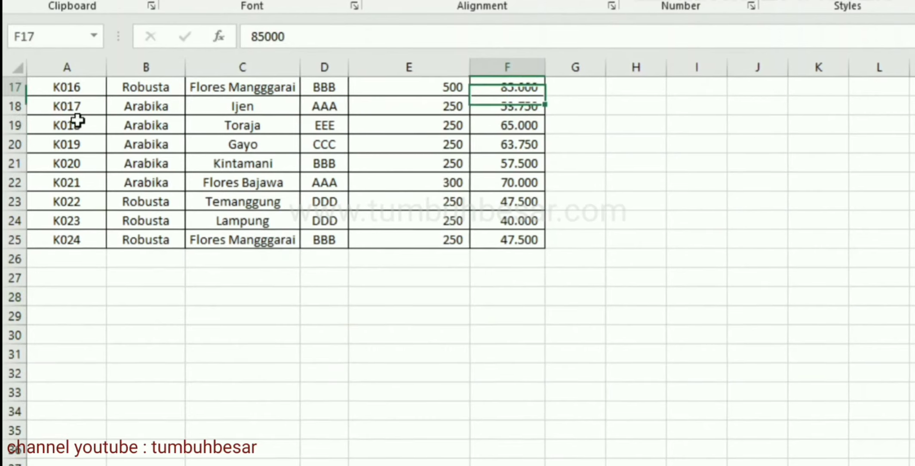
pyautogui.hotkey('ctrl', 'Up')
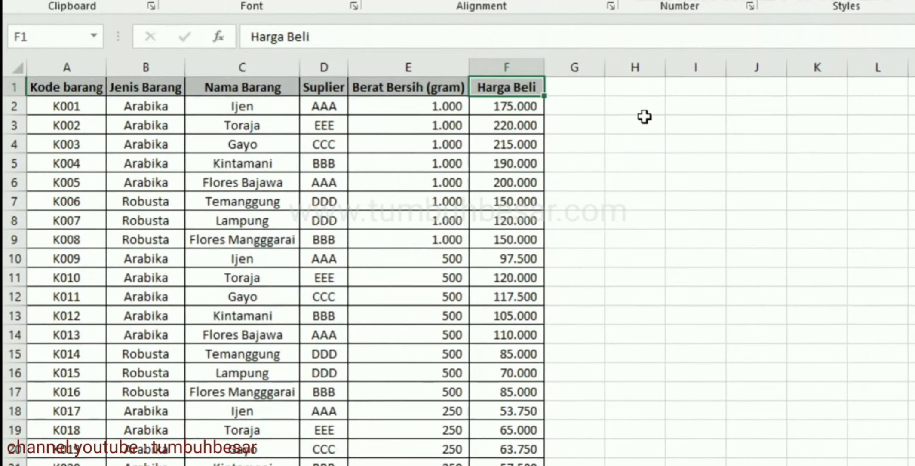
pyautogui.moveTo(645, 108); pyautogui.dragTo(911, 202)
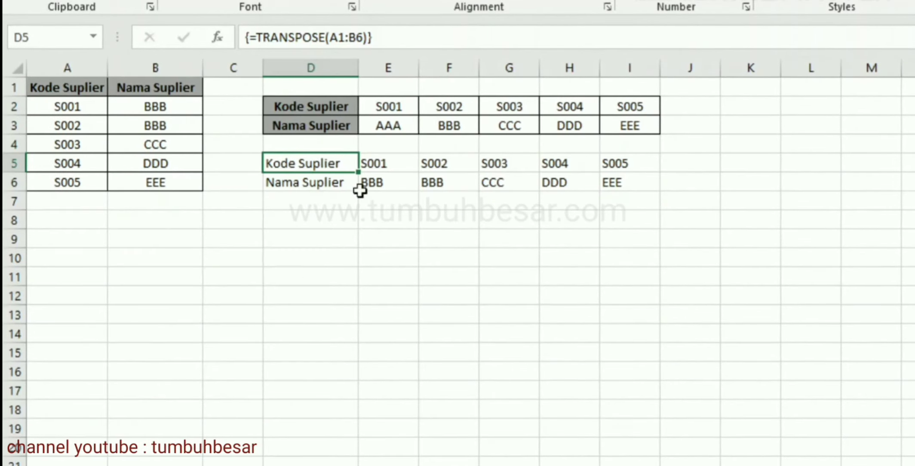
# Compare the TRANSPOSE result in D5:I6 with the static horizontal table above it on the supplier sheet.
pyautogui.click(351, 144)
pyautogui.click(374, 106)
pyautogui.click(350, 183)
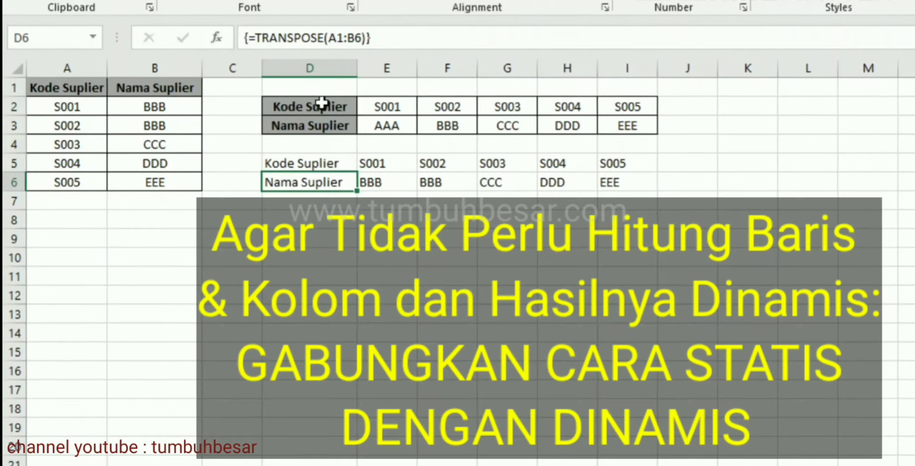
pyautogui.click(321, 104)
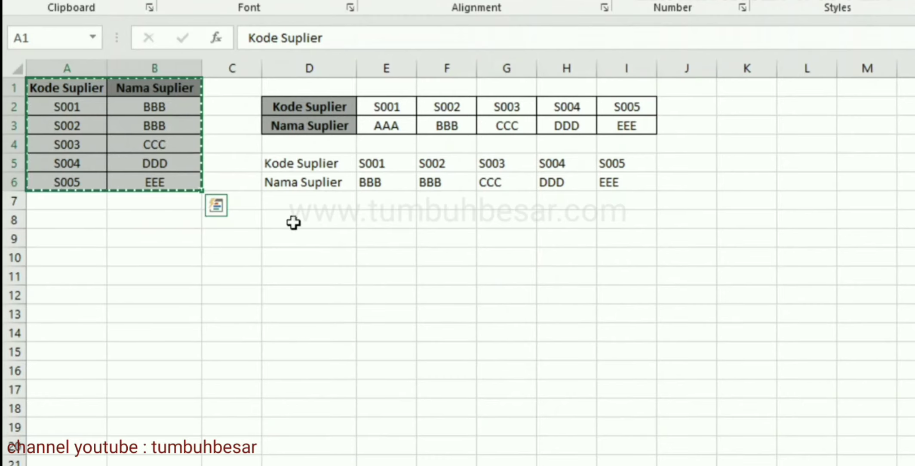
# Copy the supplier table A1:B6 and paste it transposed at cell D8 with Paste Special, keeping all content and formatting.
pyautogui.click(294, 221)
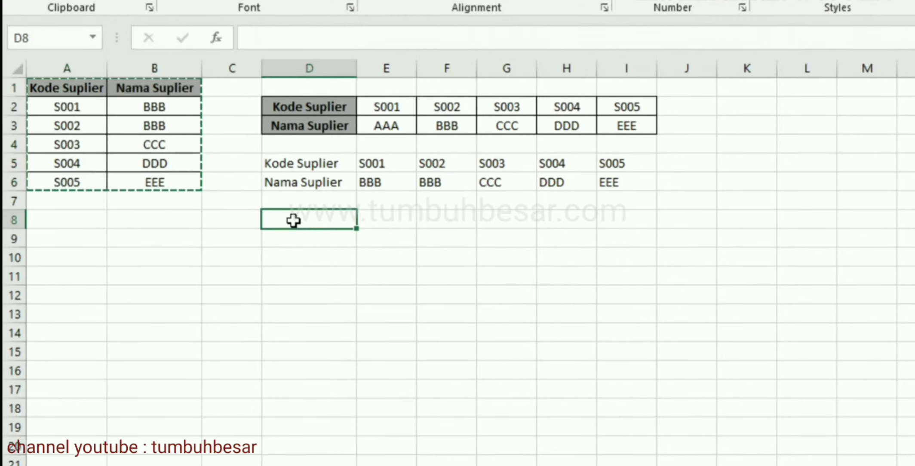
pyautogui.rightClick(293, 221)
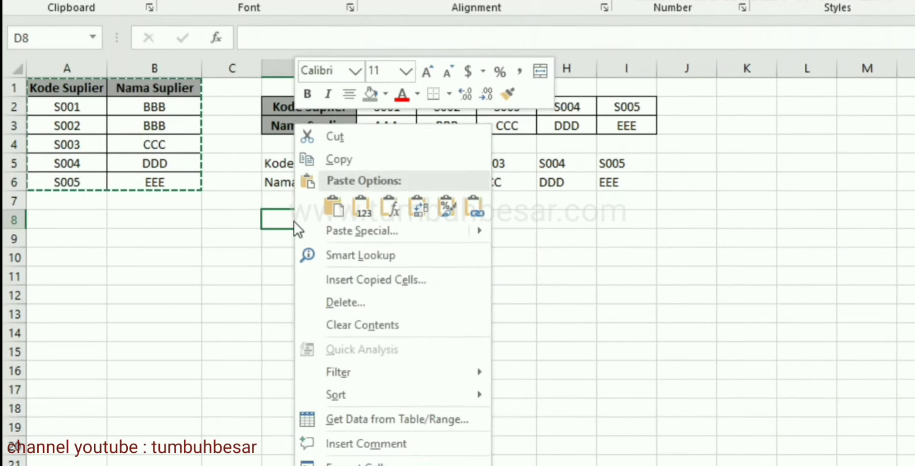
pyautogui.click(357, 231)
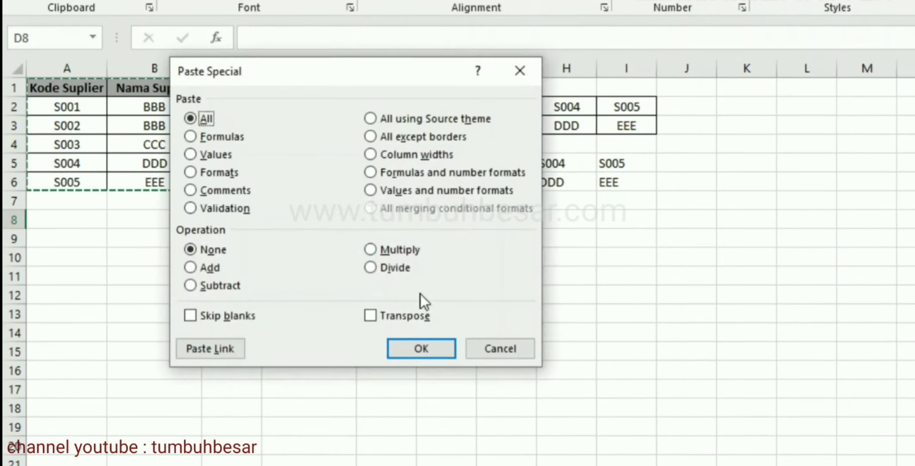
pyautogui.click(370, 314)
pyautogui.click(407, 342)
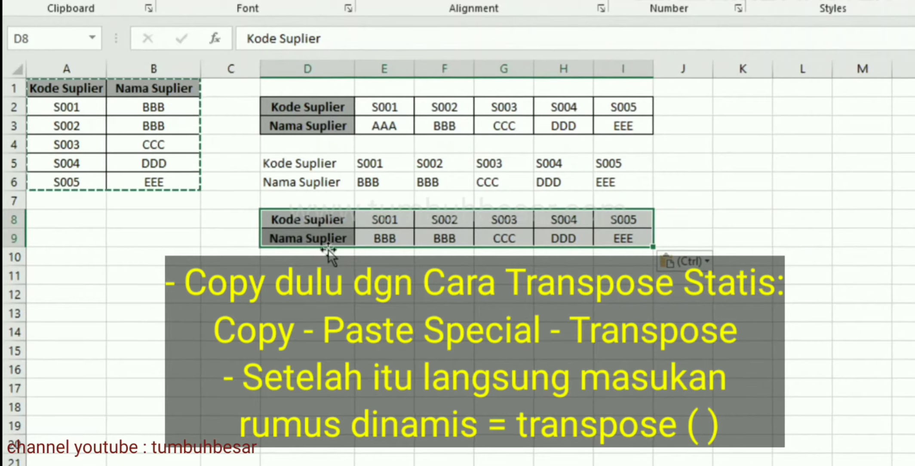
# Replace the pasted cells D8:I9 with the array formula =TRANSPOSE(A1:B6).
pyautogui.write('=')
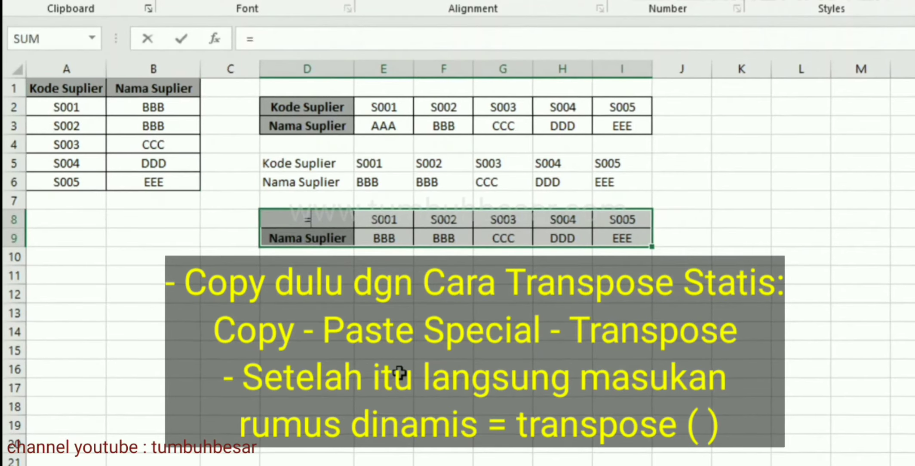
pyautogui.write('transpose')
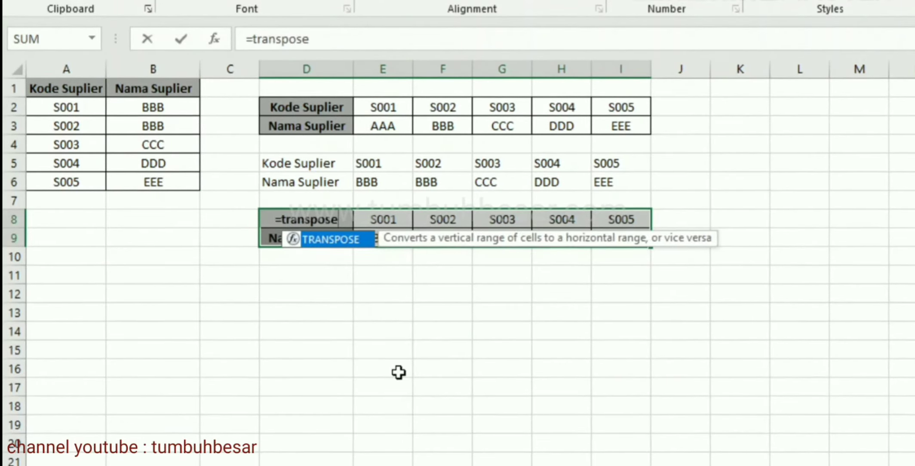
pyautogui.write('(')
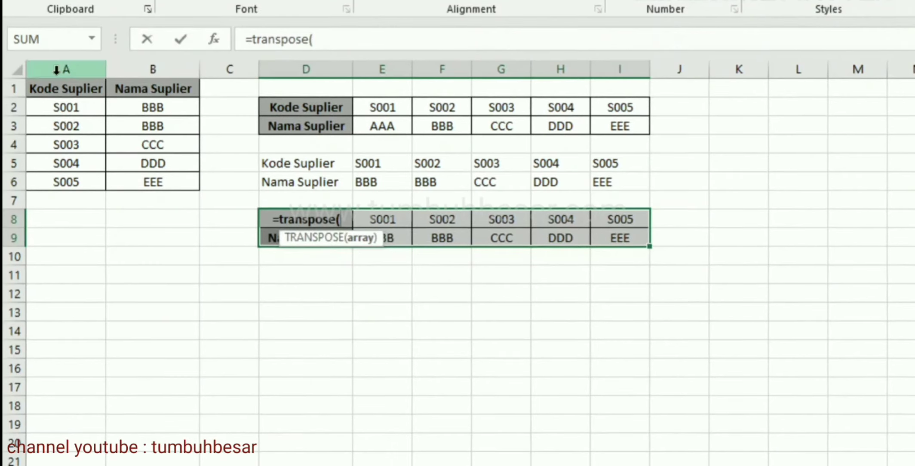
pyautogui.moveTo(66, 88); pyautogui.dragTo(147, 184)
pyautogui.write(')')
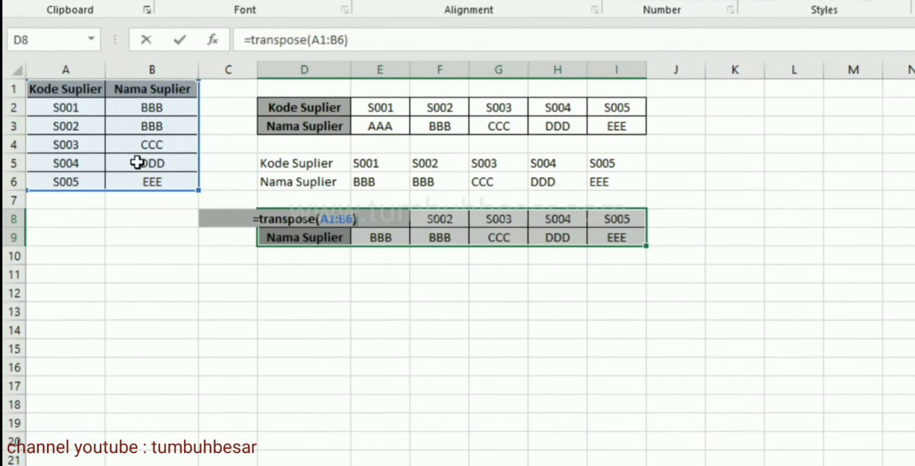
pyautogui.hotkey('ctrl', 'shift', 'Return')
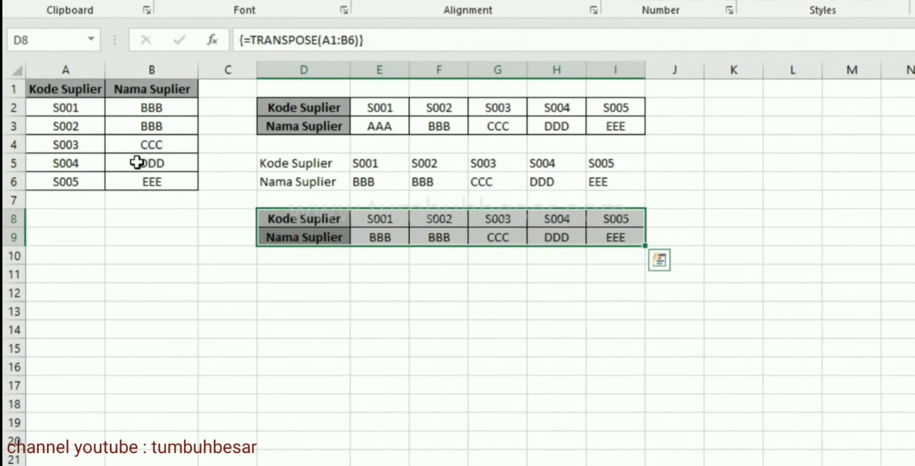
pyautogui.click(357, 284)
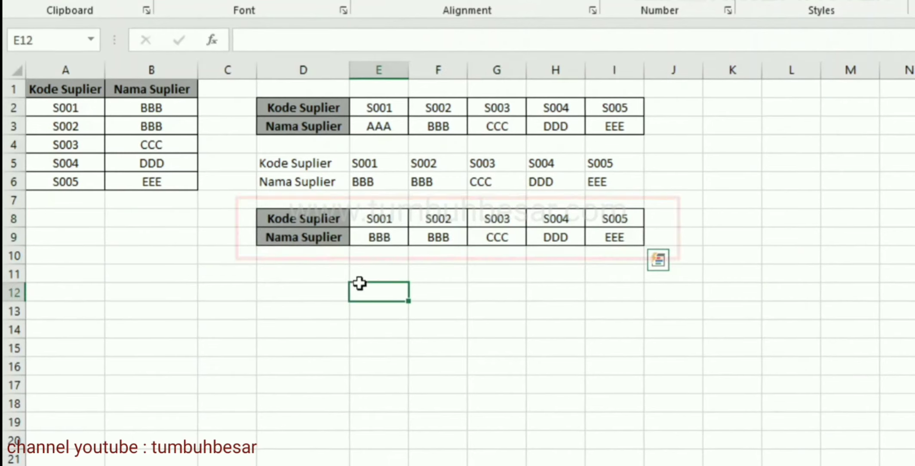
pyautogui.click(655, 255)
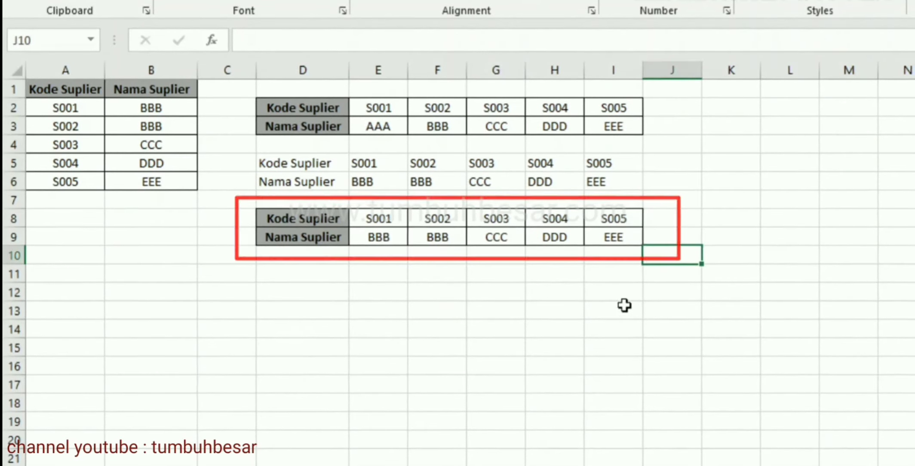
pyautogui.click(623, 304)
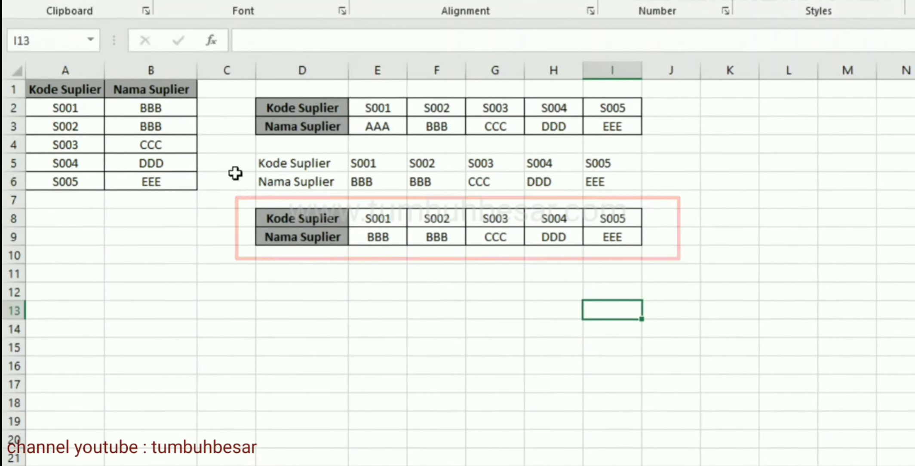
# Test the dynamic tables by setting the S001 supplier name in source cell B2 to AAA, and again to ZZZ.
pyautogui.click(178, 108)
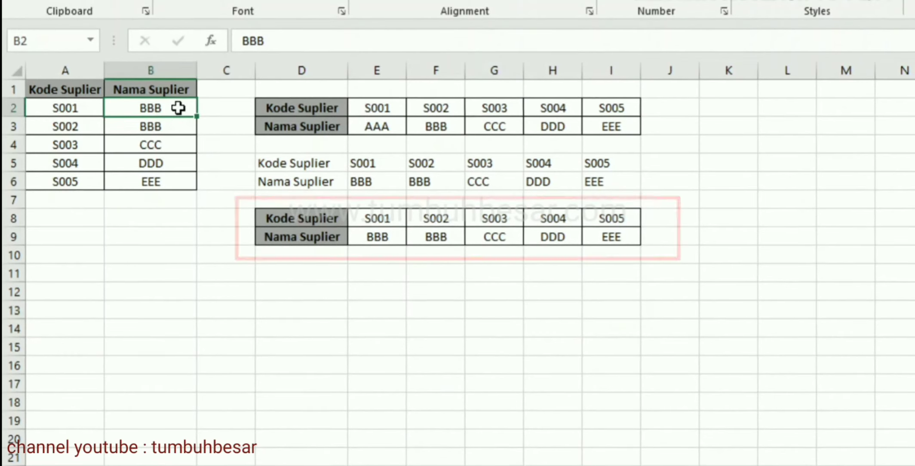
pyautogui.write('AAA')
pyautogui.press('Return')
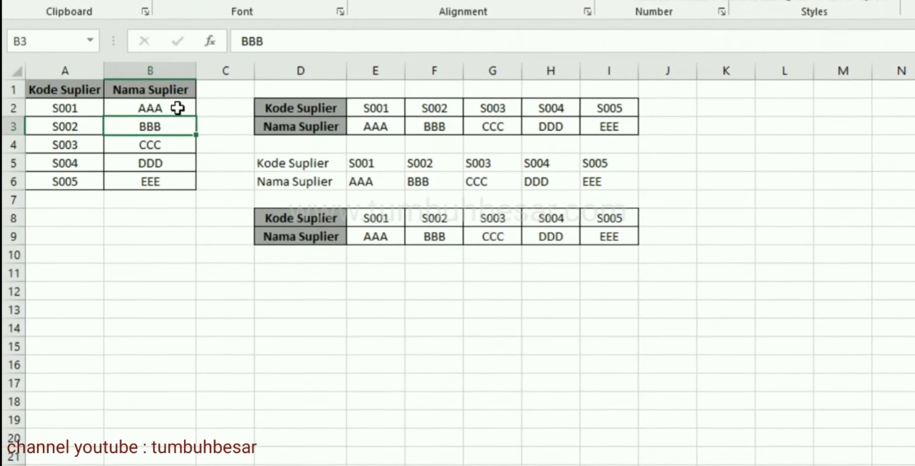
pyautogui.click(178, 108)
pyautogui.write('ZZZ')
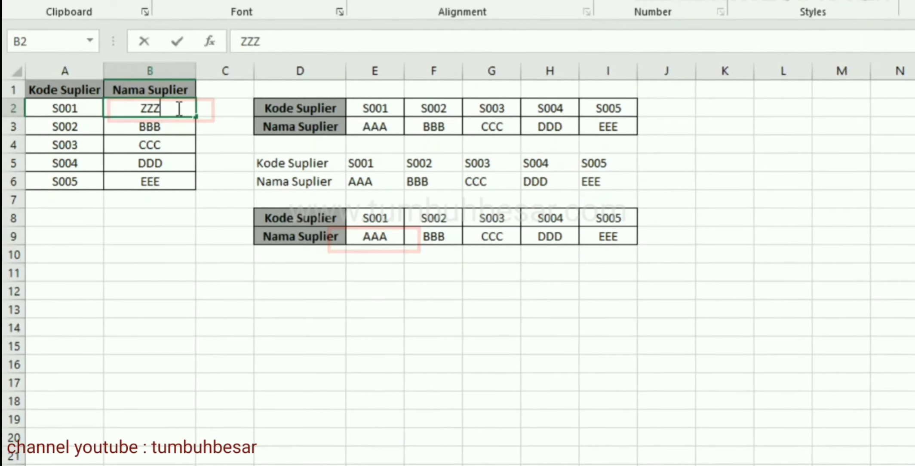
pyautogui.press('Return')
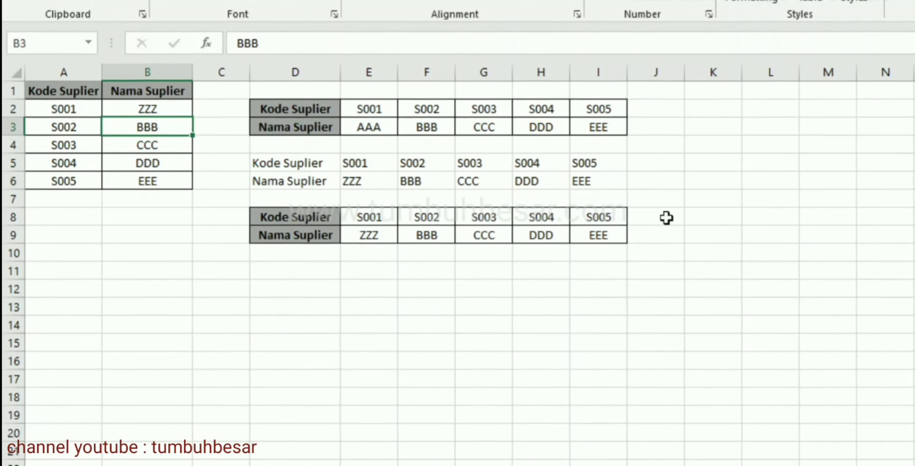
pyautogui.click(671, 113)
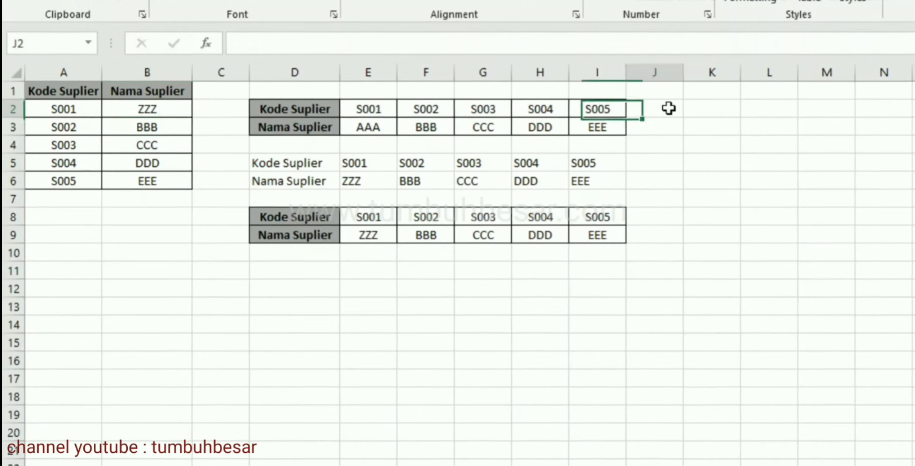
pyautogui.click(638, 213)
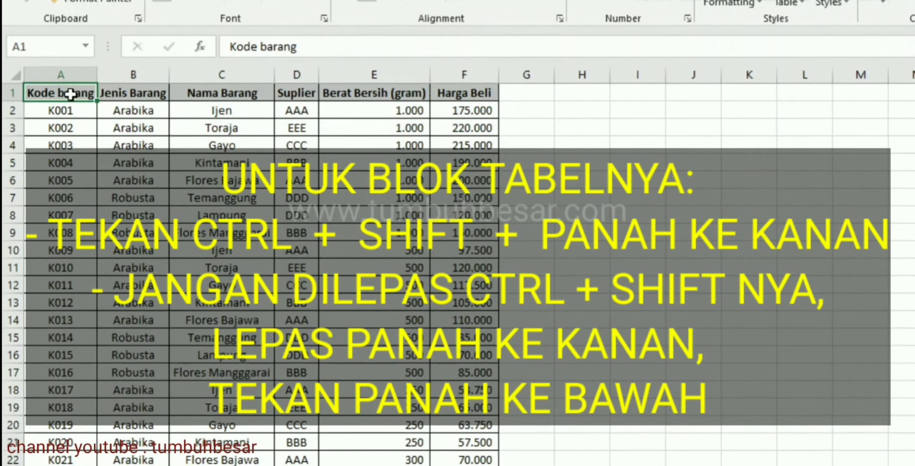
# Copy the whole product table A1:F25, from the Kode barang header to the last Harga Beli row.
pyautogui.hotkey('ctrl', 'shift', 'Right')
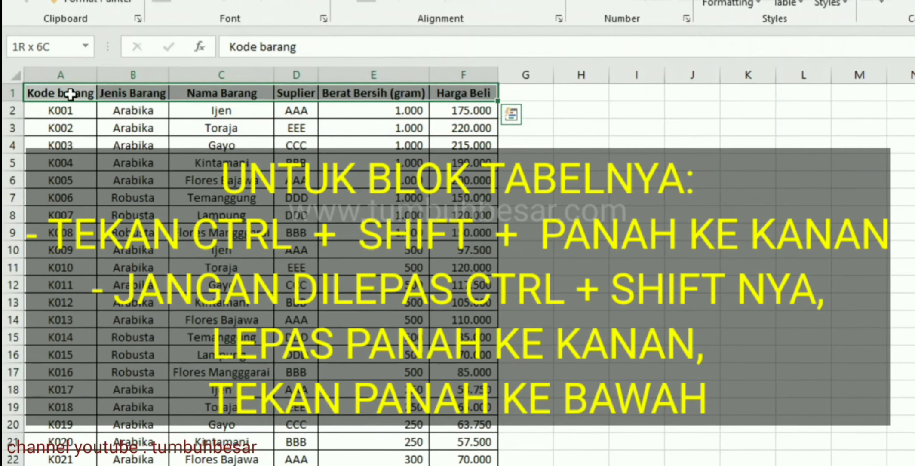
pyautogui.hotkey('ctrl', 'shift', 'Down')
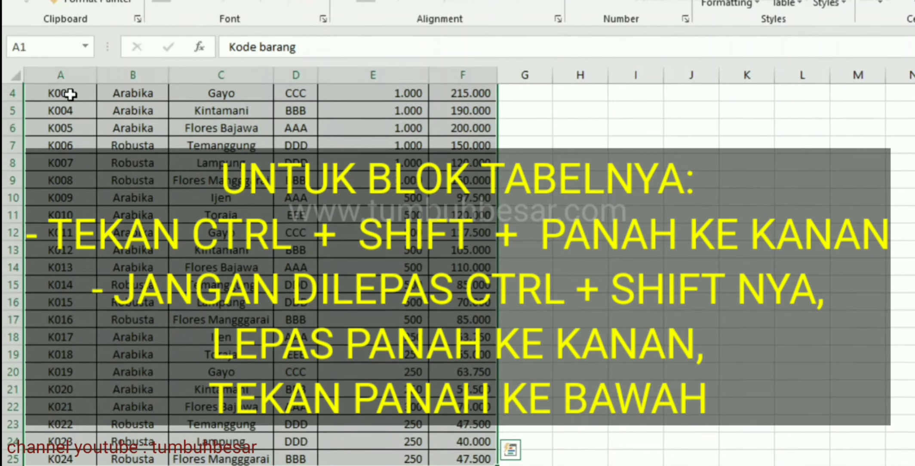
pyautogui.hotkey('ctrl', 'c')
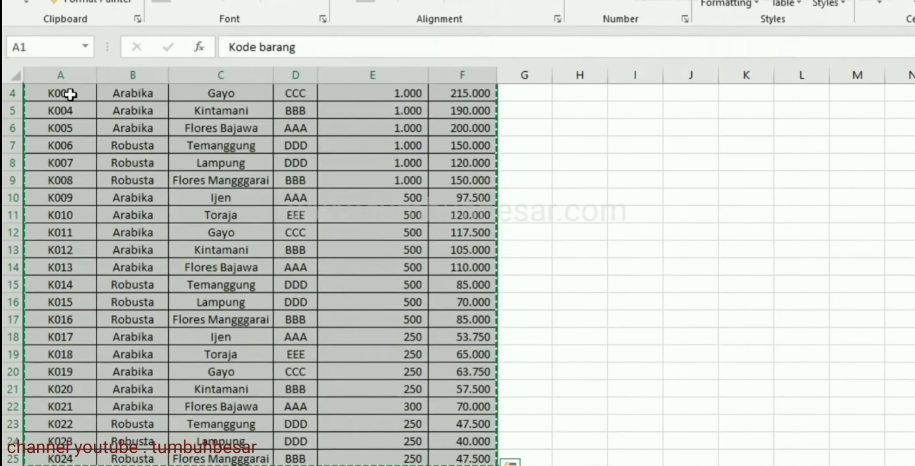
# Paste the copied product table transposed at cell H2 with Paste Special, keeping all content and formatting.
pyautogui.hotkey('ctrl', 'Home')
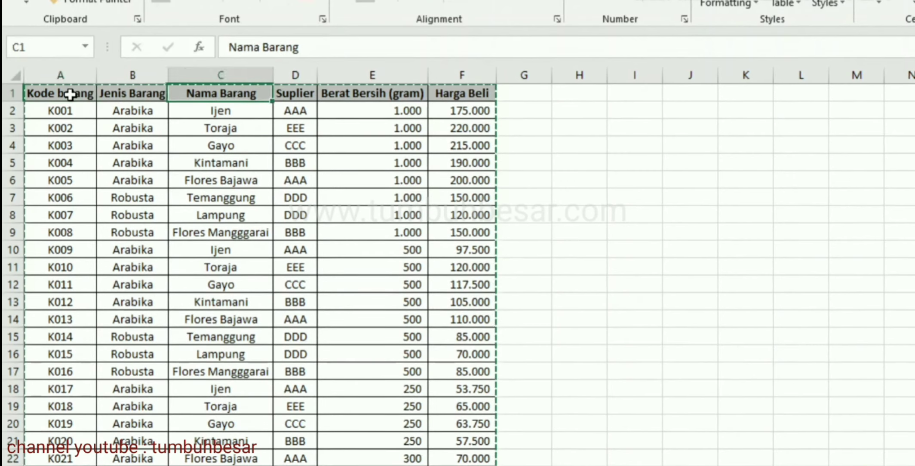
pyautogui.press('Right')
pyautogui.press('Right')
pyautogui.press('Right')
pyautogui.press('Down')
pyautogui.press('Down')
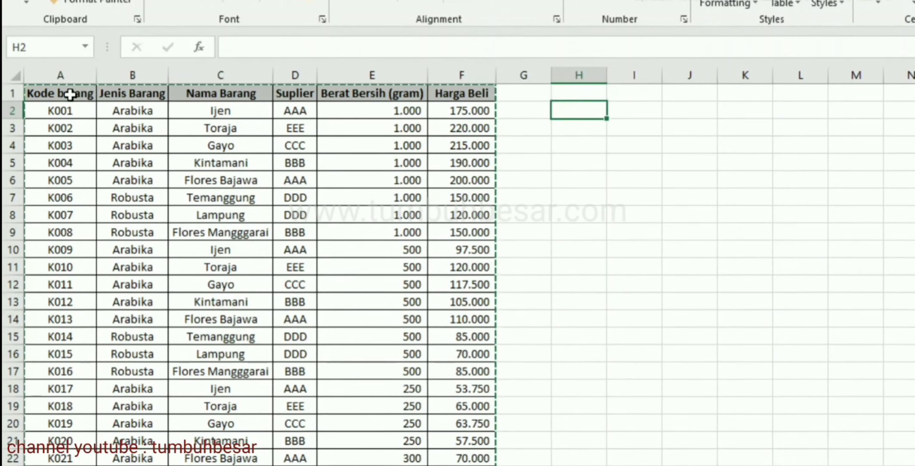
pyautogui.press('Up')
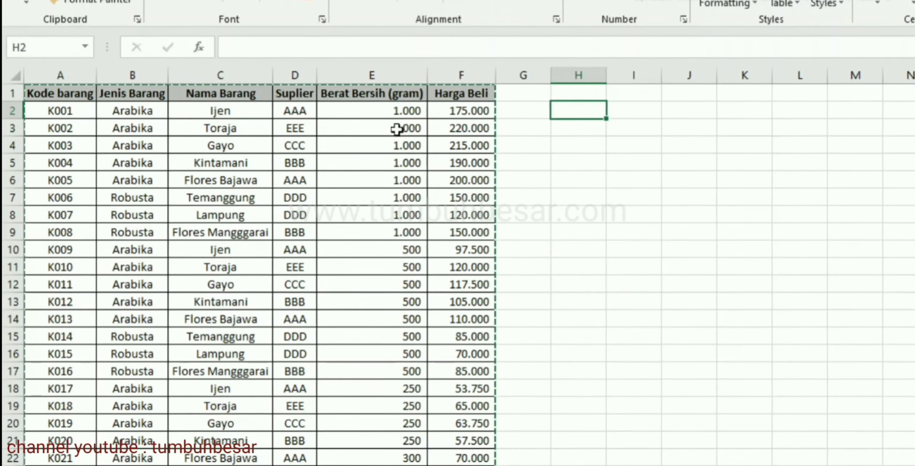
pyautogui.rightClick(579, 109)
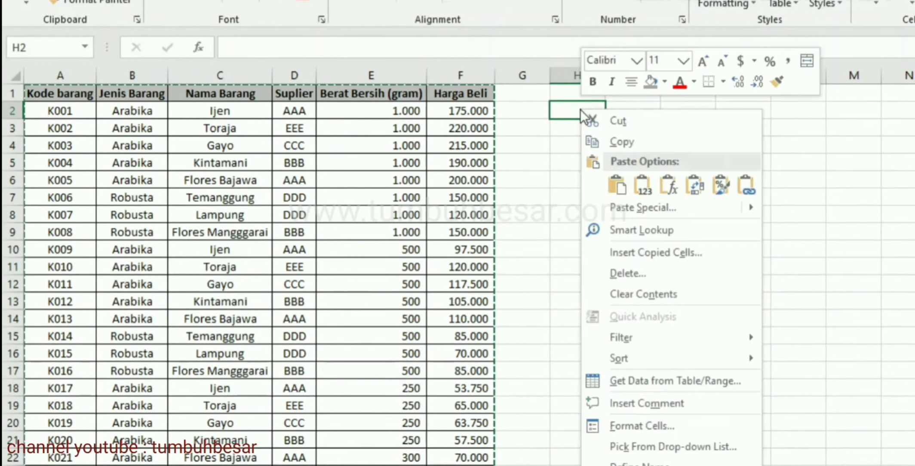
pyautogui.click(673, 208)
pyautogui.click(705, 294)
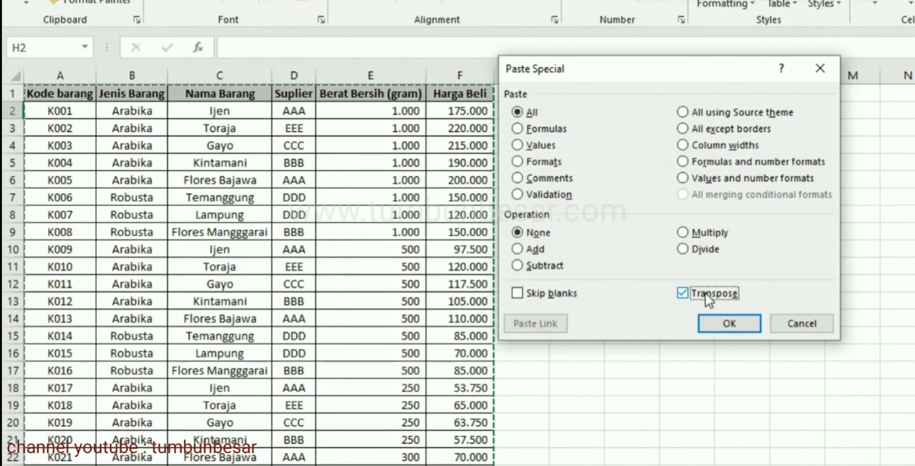
pyautogui.click(727, 323)
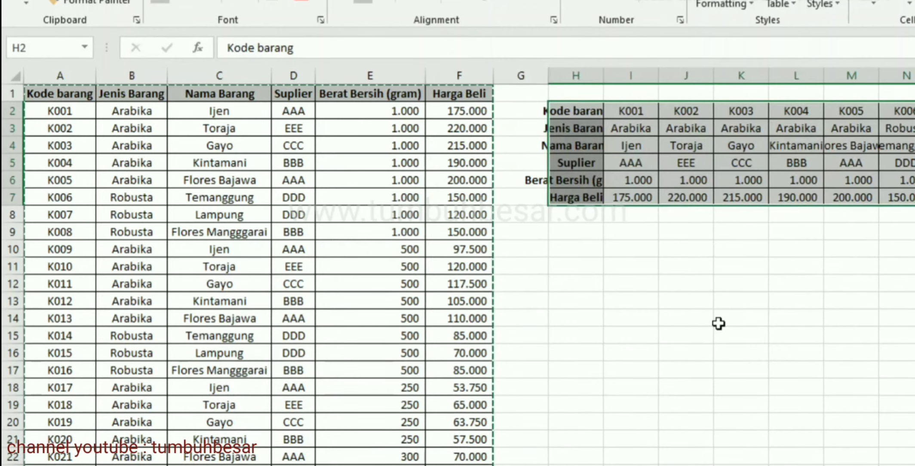
# Replace the pasted cells H2:AF7 with the array formula =TRANSPOSE(A1:F25).
pyautogui.write('=')
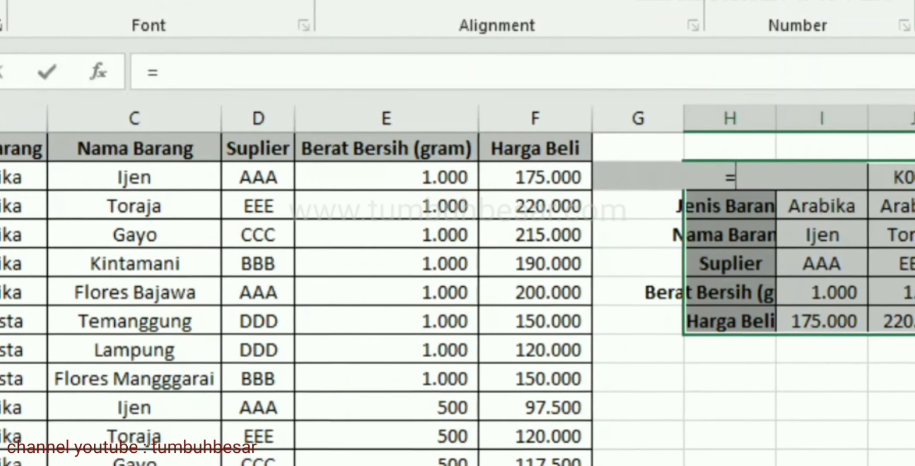
pyautogui.write('transpose')
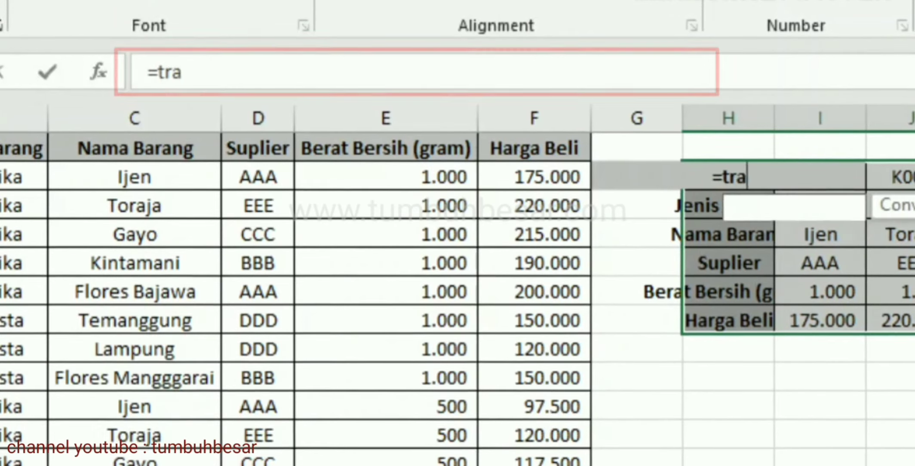
pyautogui.write('(')
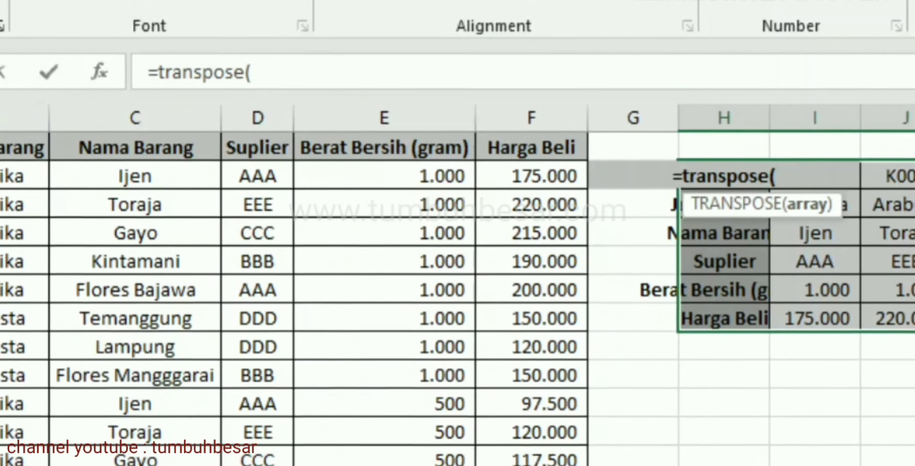
pyautogui.write('A1')
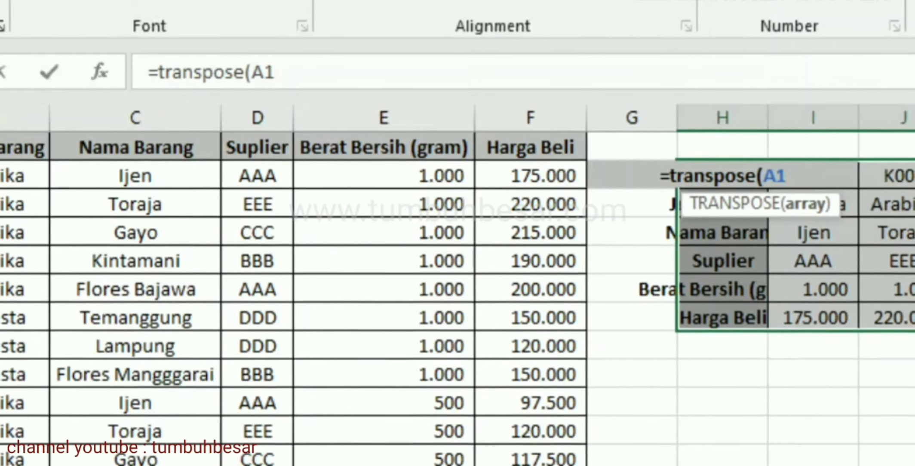
pyautogui.hotkey('ctrl', 'shift', 'Right')
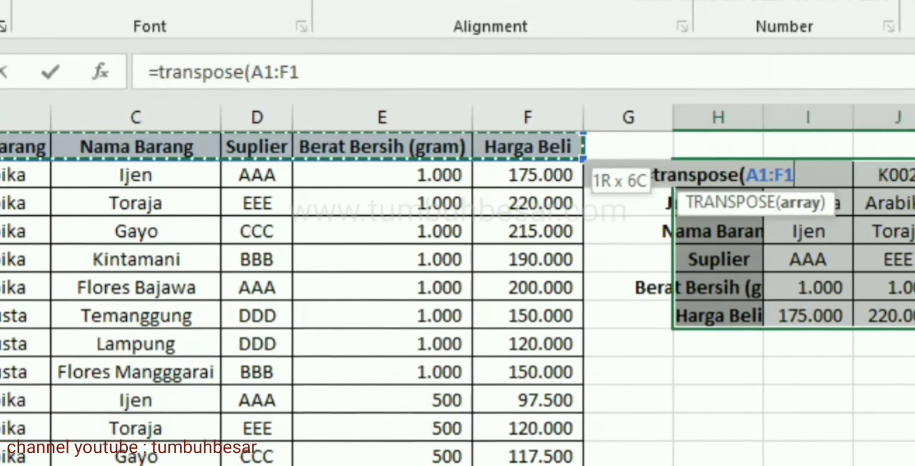
pyautogui.hotkey('ctrl', 'shift', 'Down')
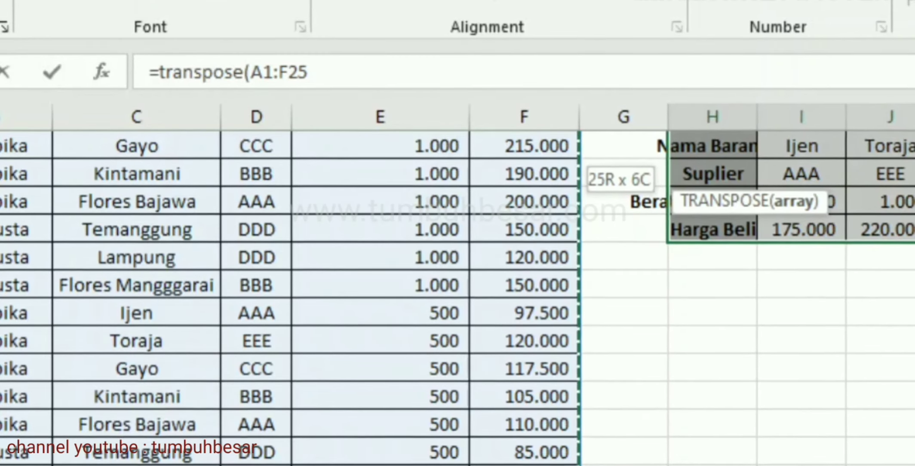
pyautogui.write(')')
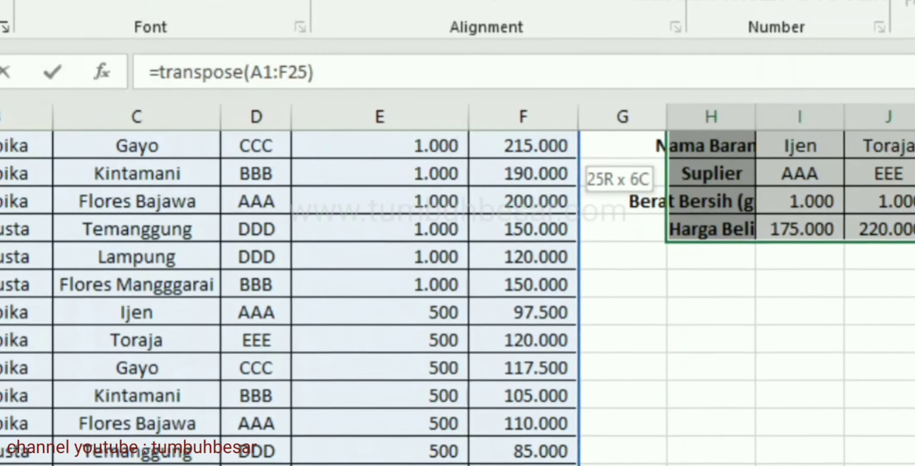
pyautogui.hotkey('ctrl', 'shift', 'Return')
pyautogui.press('Up')
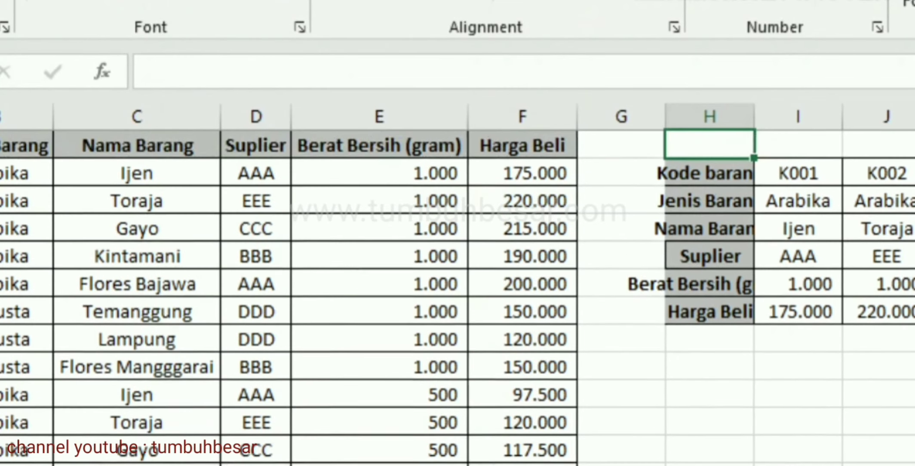
pyautogui.press('Down')
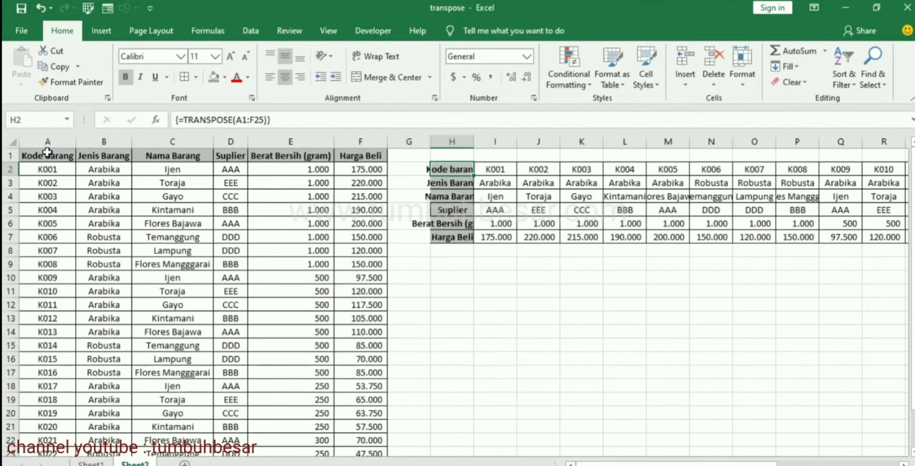
# Autofit the width of all columns on the sheet to their contents.
pyautogui.press('Right')
pyautogui.press('Down')
pyautogui.press('Down')
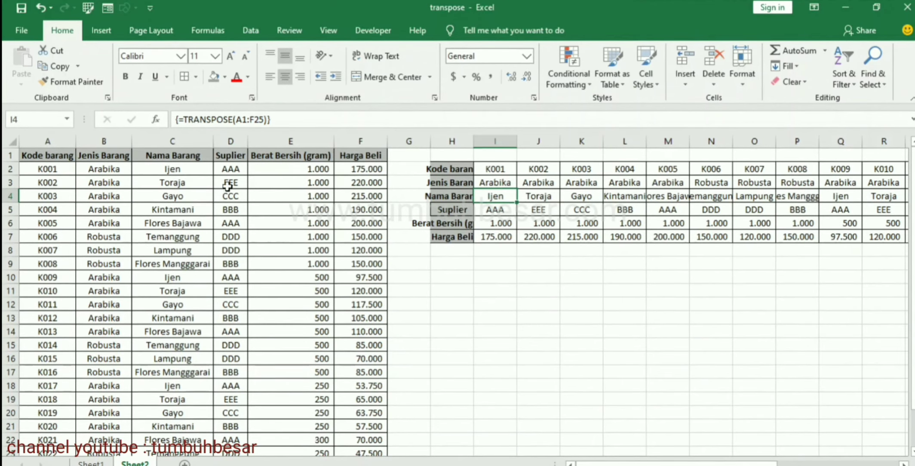
pyautogui.hotkey('ctrl', 'a')
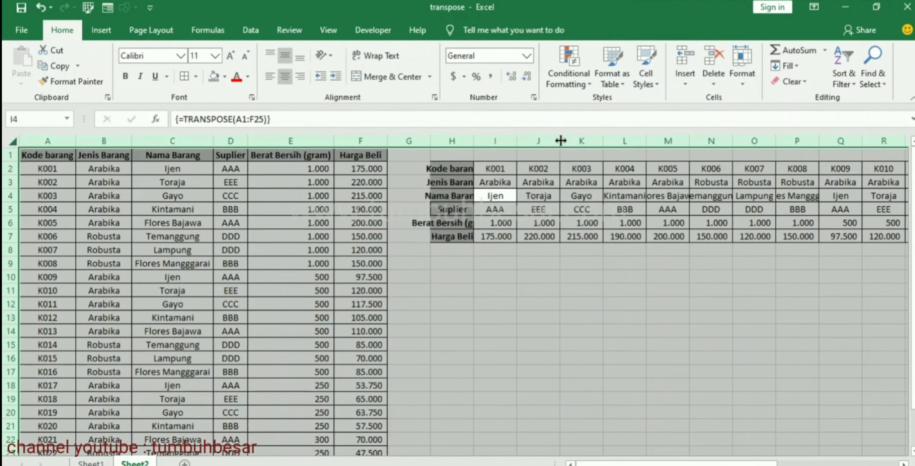
pyautogui.doubleClick(561, 141)
pyautogui.click(551, 234)
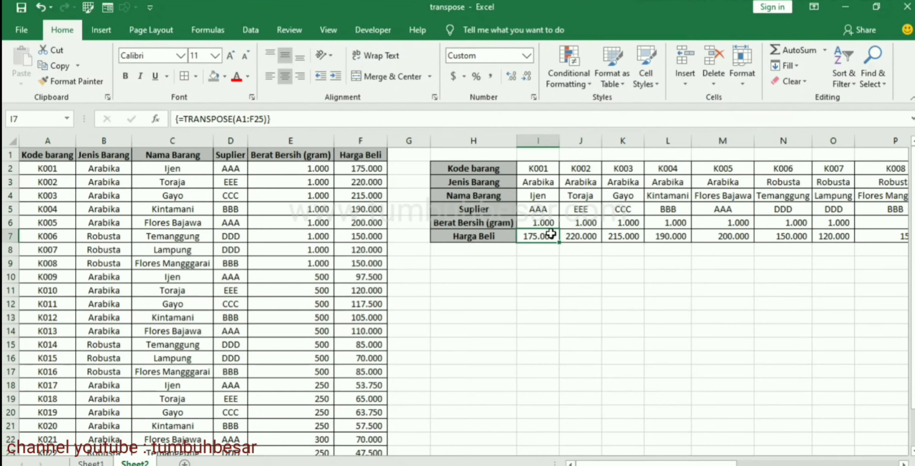
# Examine the transposed product table across to its last column, checking the array formula and the column fit.
pyautogui.press('Left')
pyautogui.press('Left')
pyautogui.press('Left')
pyautogui.press('Up')
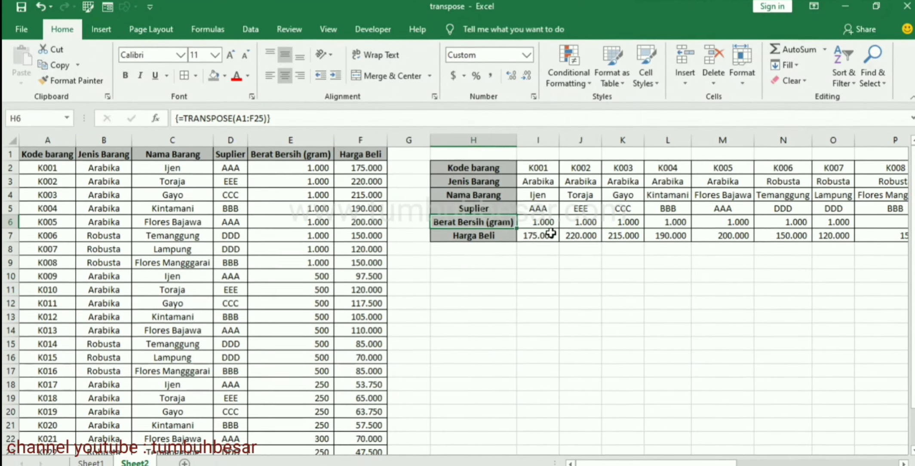
pyautogui.press('Right')
pyautogui.press('Up')
pyautogui.press('Up')
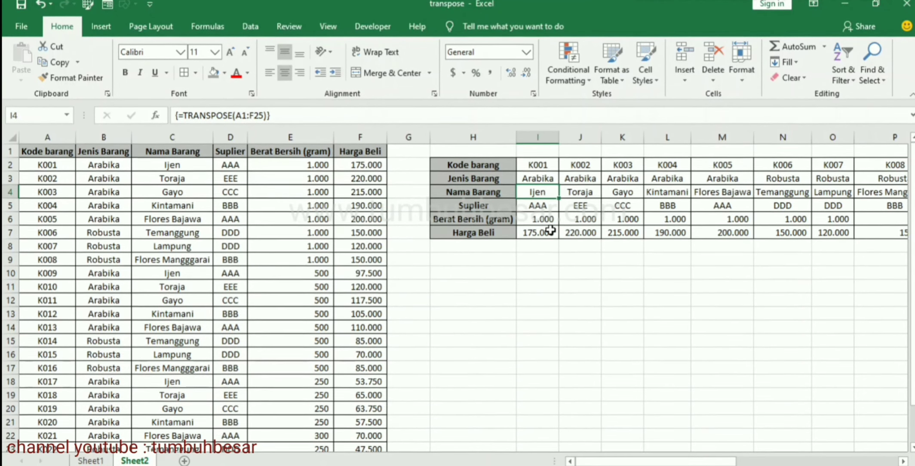
pyautogui.press('Right')
pyautogui.press('Right')
pyautogui.press('Right')
pyautogui.press('Right')
pyautogui.press('Right')
pyautogui.press('Right')
pyautogui.press('Right')
pyautogui.press('Right')
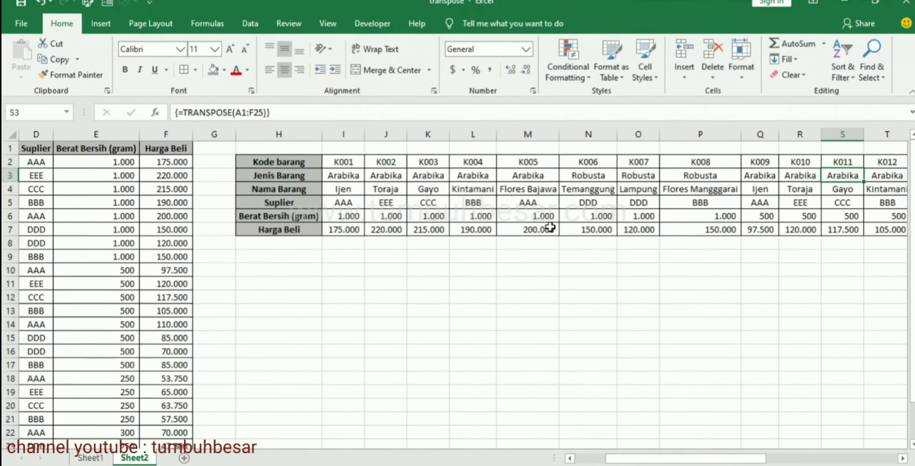
pyautogui.press('Right')
pyautogui.press('Right')
pyautogui.press('Right')
pyautogui.press('Right')
pyautogui.press('Right')
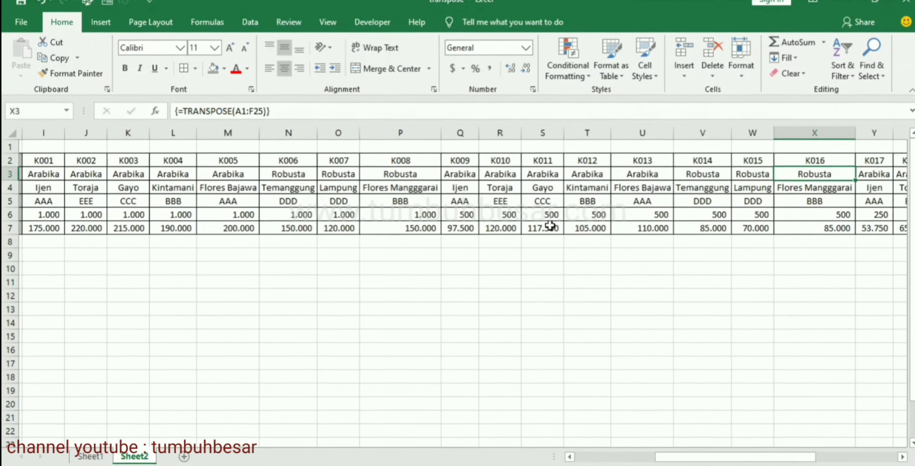
pyautogui.press('Right')
pyautogui.press('Right')
pyautogui.press('Right')
pyautogui.press('Right')
pyautogui.press('Right')
pyautogui.press('Right')
pyautogui.press('Right')
pyautogui.press('Right')
pyautogui.press('Right')
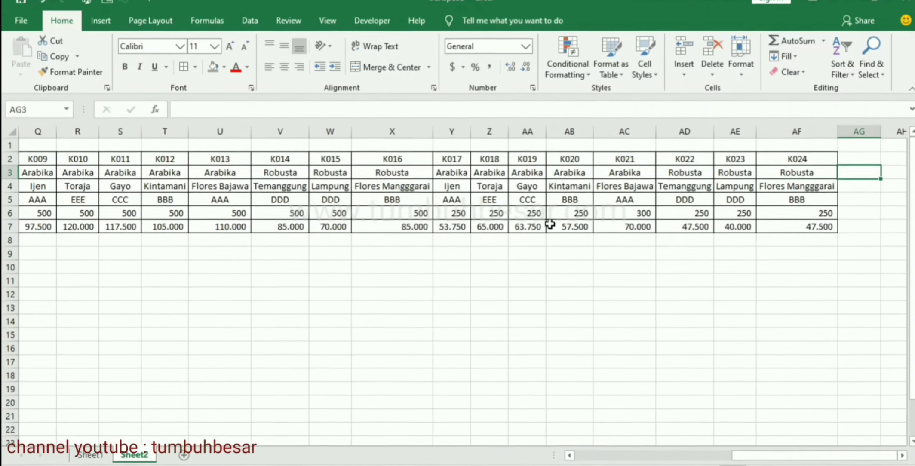
pyautogui.press('Left')
pyautogui.press('Home')
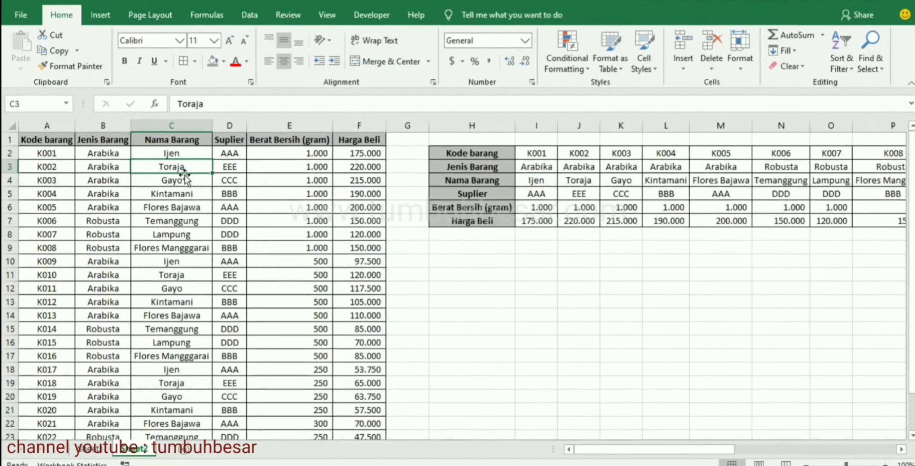
# Set the Jenis Barang of K001 in source cell B2 to Liberika and check the matching cell in the transposed table.
pyautogui.click(116, 148)
pyautogui.write('Liberi')
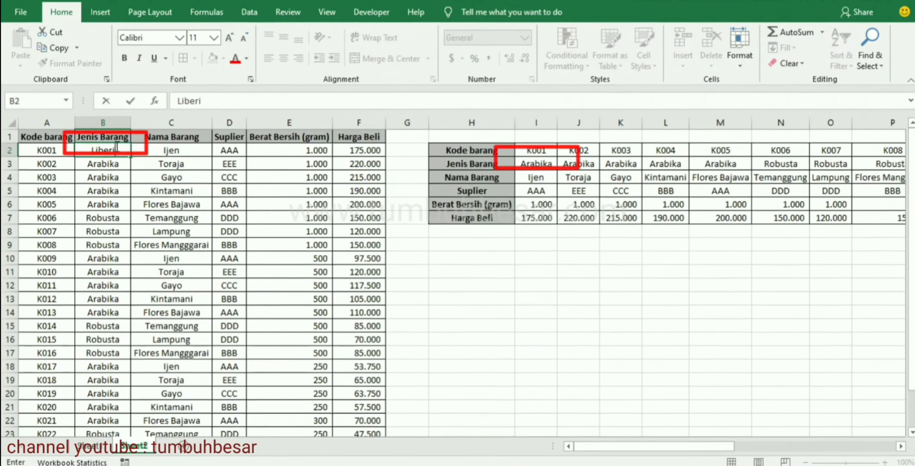
pyautogui.write('ka')
pyautogui.press('Return')
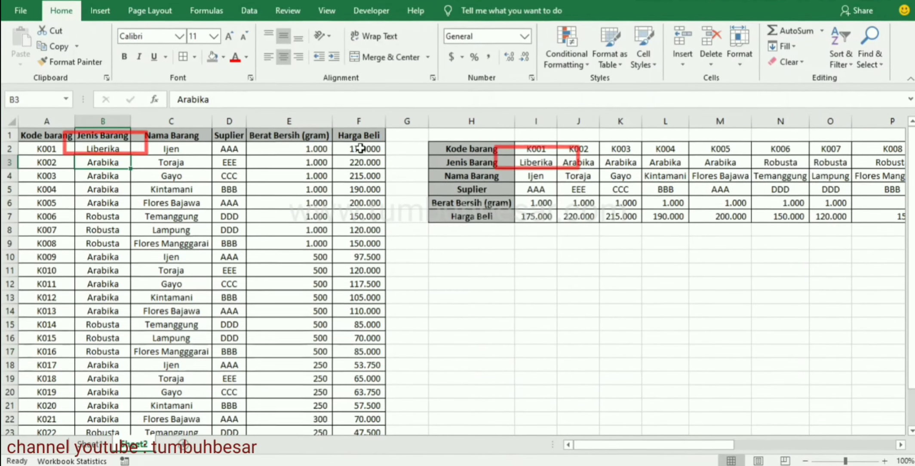
pyautogui.click(534, 162)
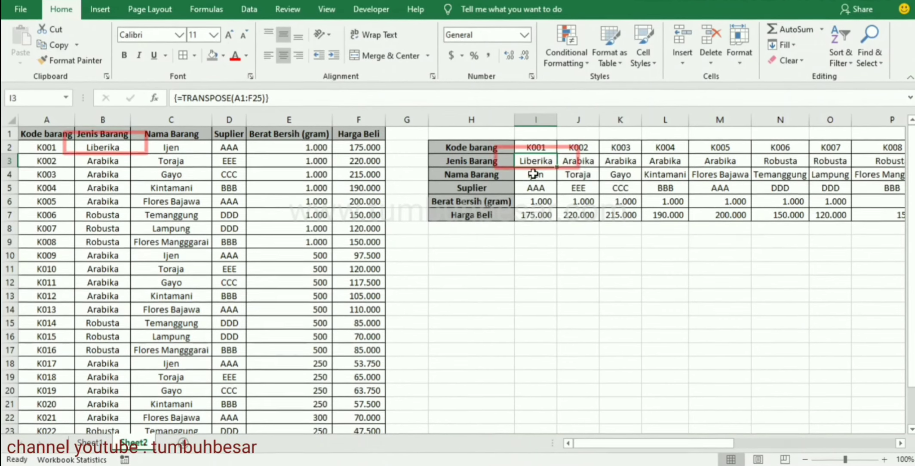
# Set the Nama Barang of K001 in source cell C2 to jawa.
pyautogui.click(196, 145)
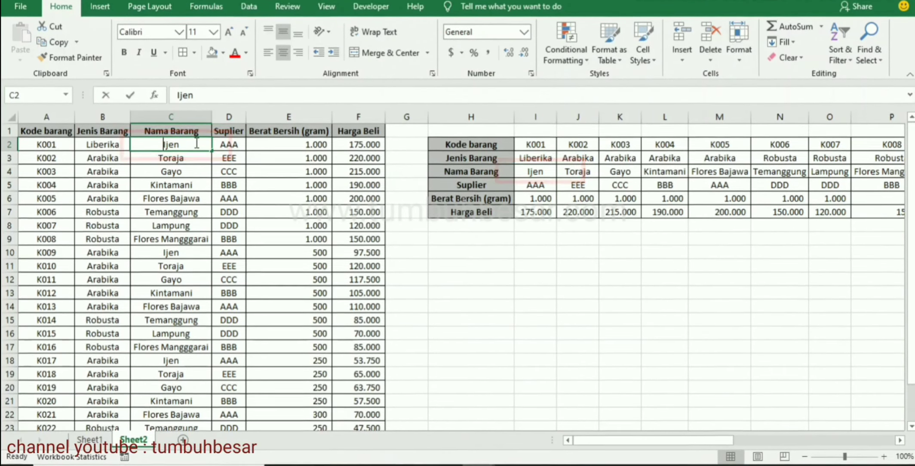
pyautogui.write('jawa')
pyautogui.press('Return')
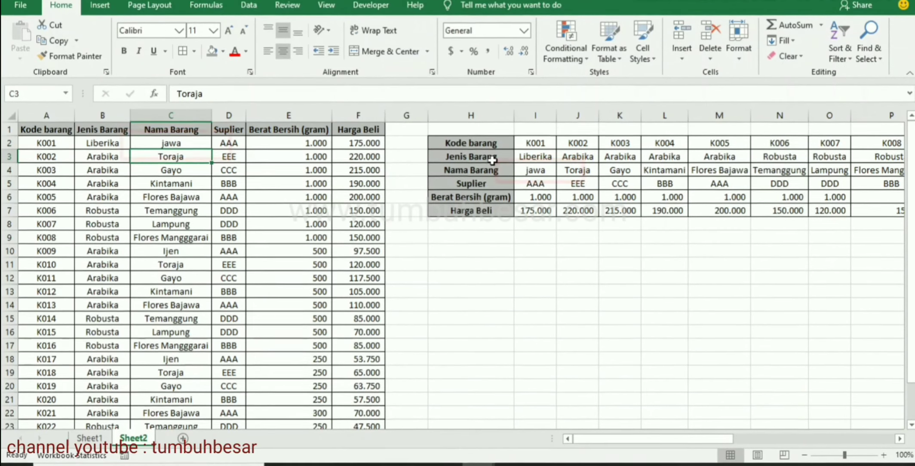